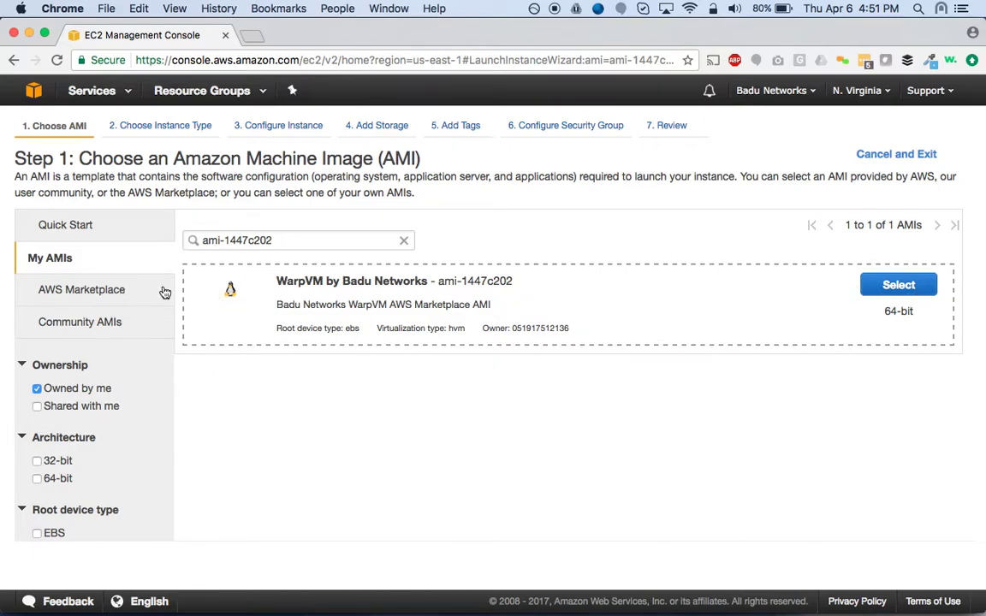
Choose the WarpVM by Badu Networks AMI with the c4.2xlarge instance type and proceed to the instance details.
left_click(872, 287)
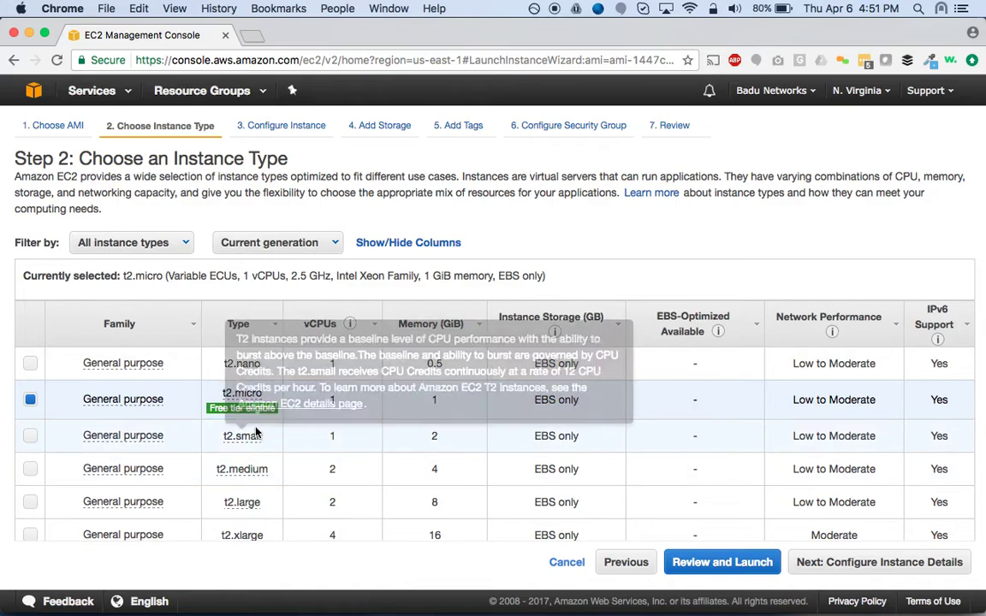
scroll(315, 411, "down", 5)
scroll(315, 413, "down", 9)
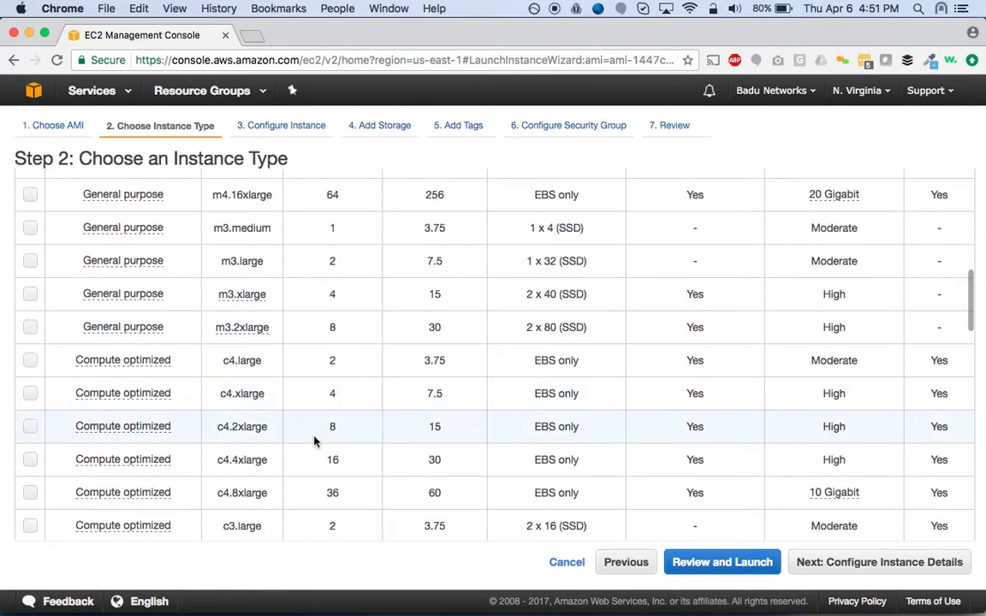
left_click(31, 429)
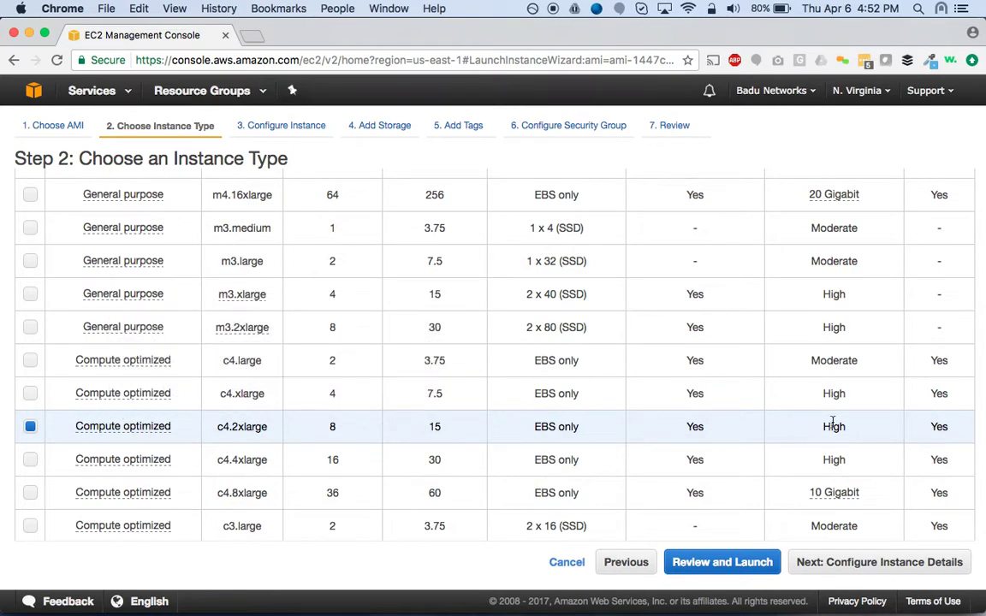
left_click(883, 564)
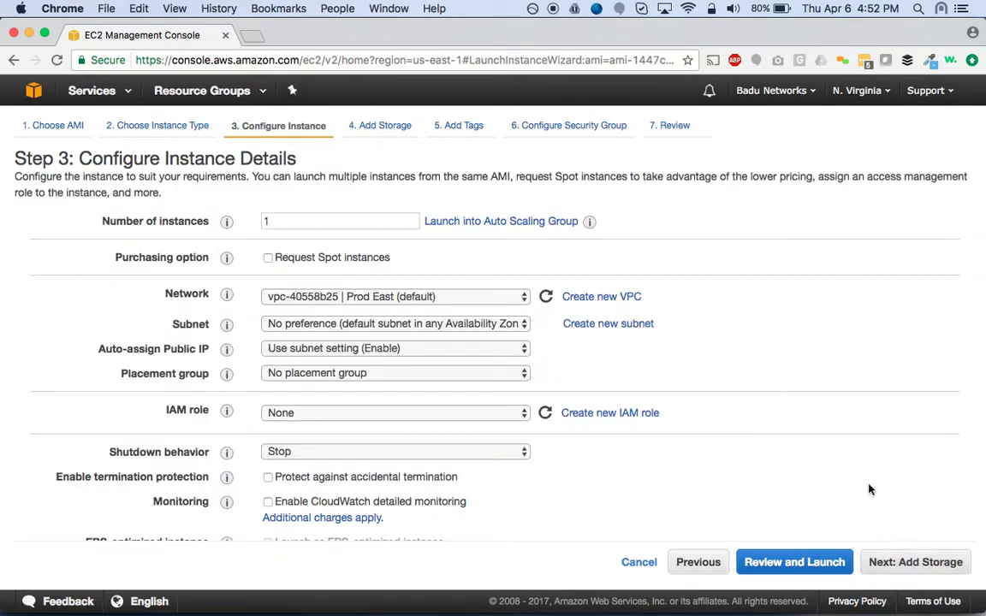
Set the instance's network to vpc-5ec4ef38 (Dev East) and its subnet to Dev East Subnet 1.
left_click(512, 297)
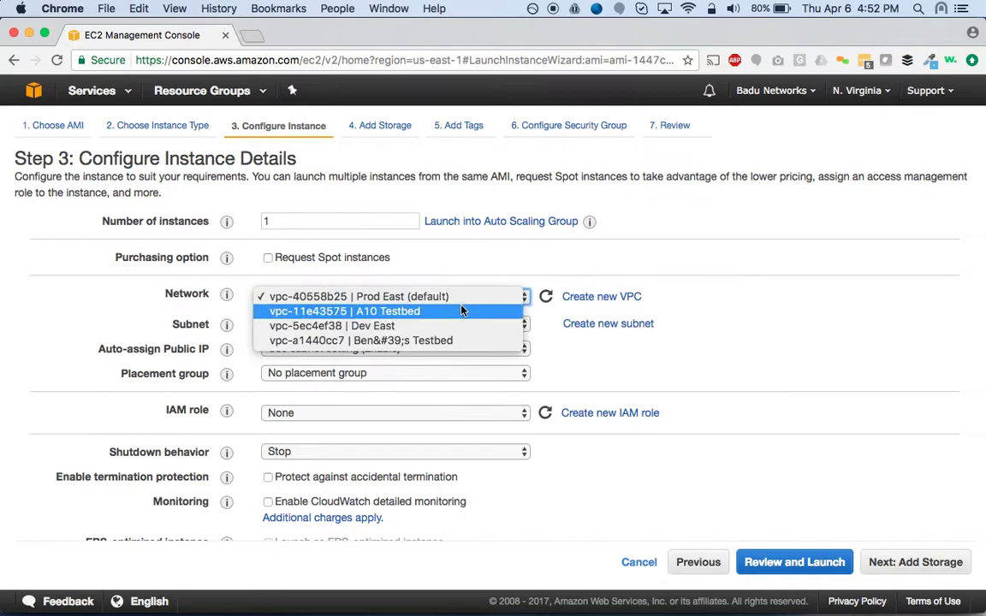
left_click(442, 326)
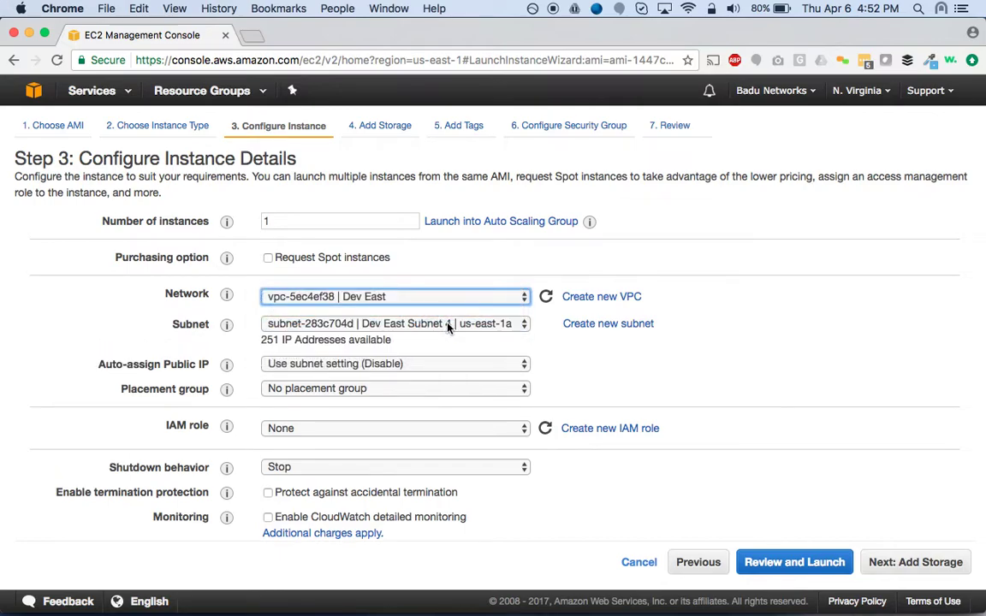
left_click(445, 324)
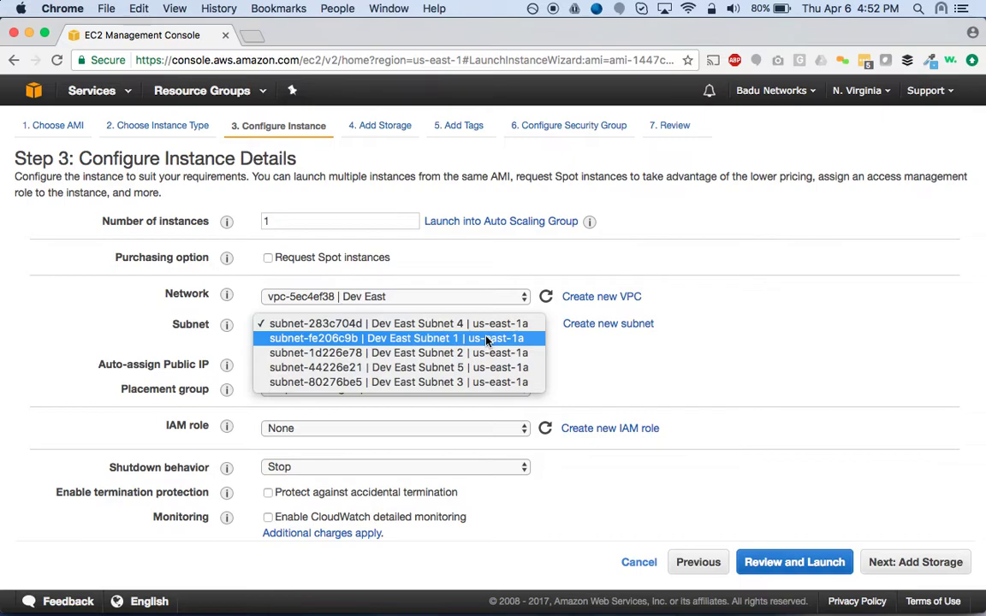
left_click(486, 342)
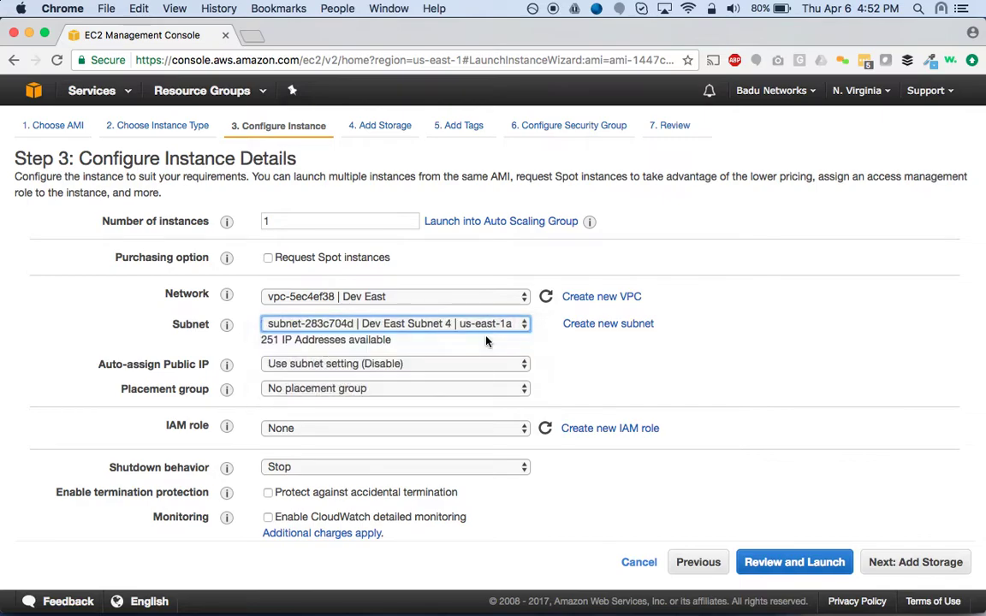
Add a second network interface, eth1, to the instance on subnet-1d226e78 (Dev East Subnet 2).
scroll(745, 373, "down", 6)
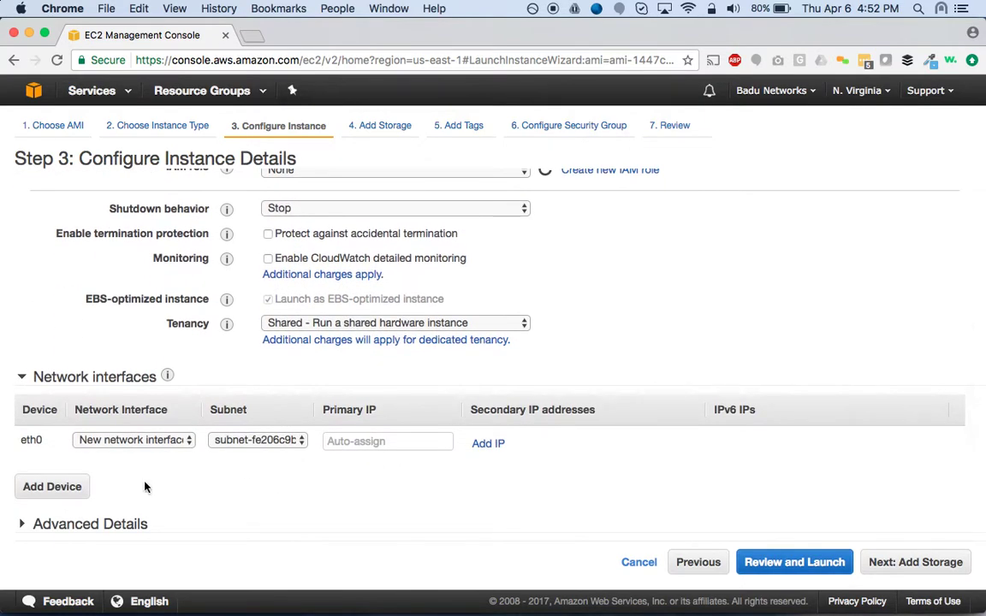
left_click(44, 488)
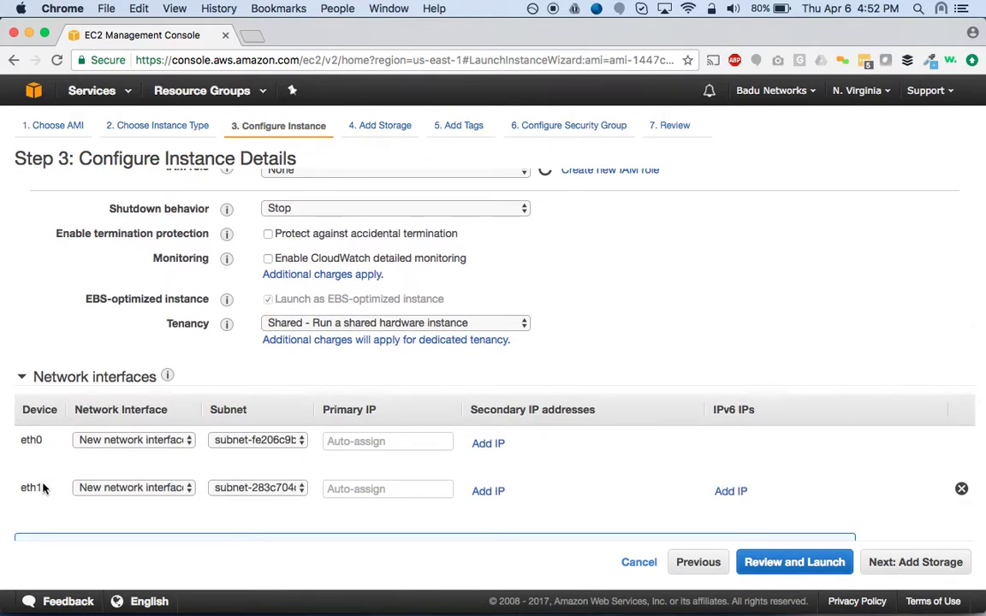
left_click(236, 486)
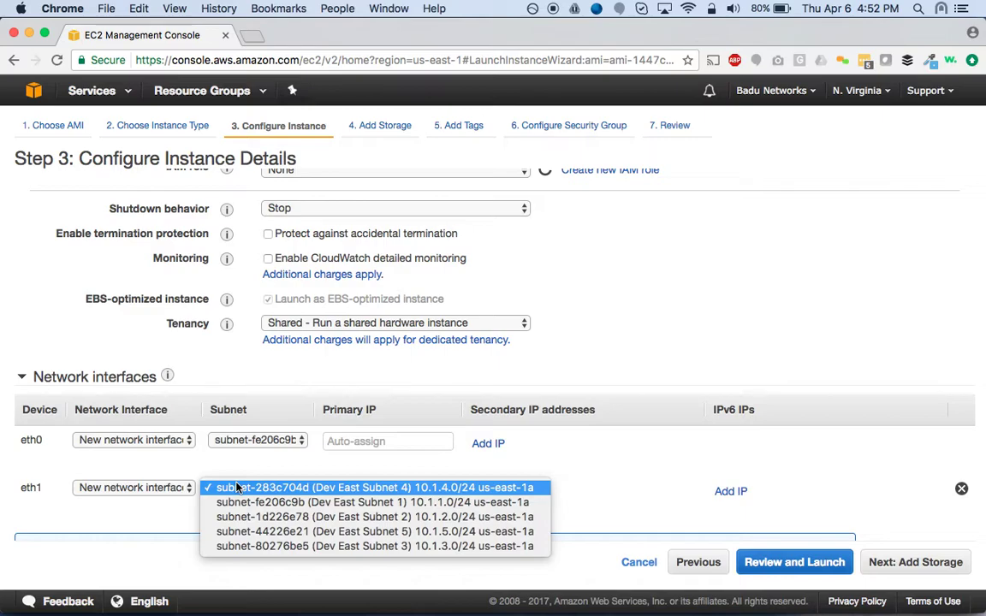
left_click(304, 518)
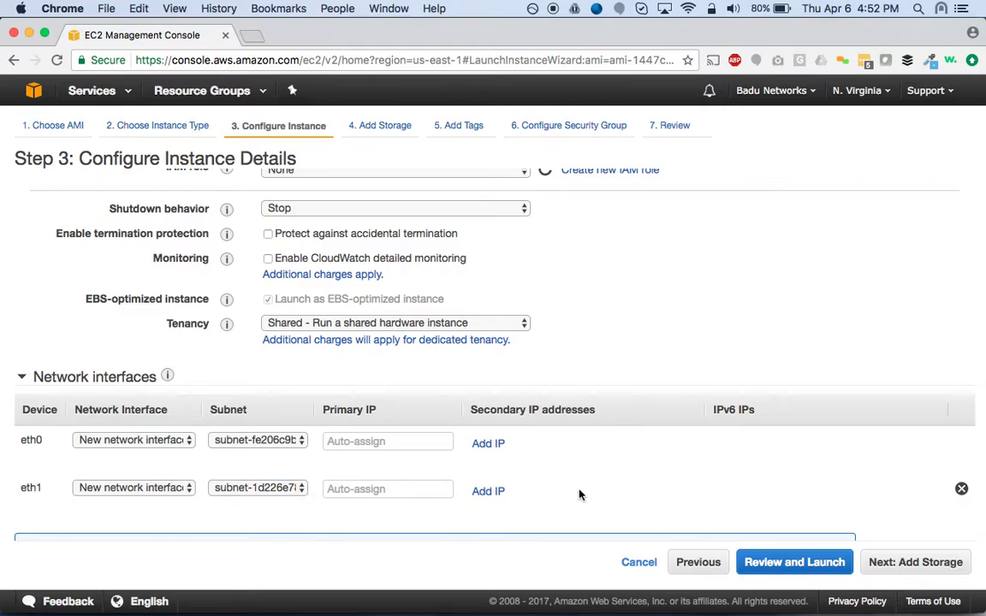
scroll(578, 493, "down", 3)
scroll(579, 494, "down", 1)
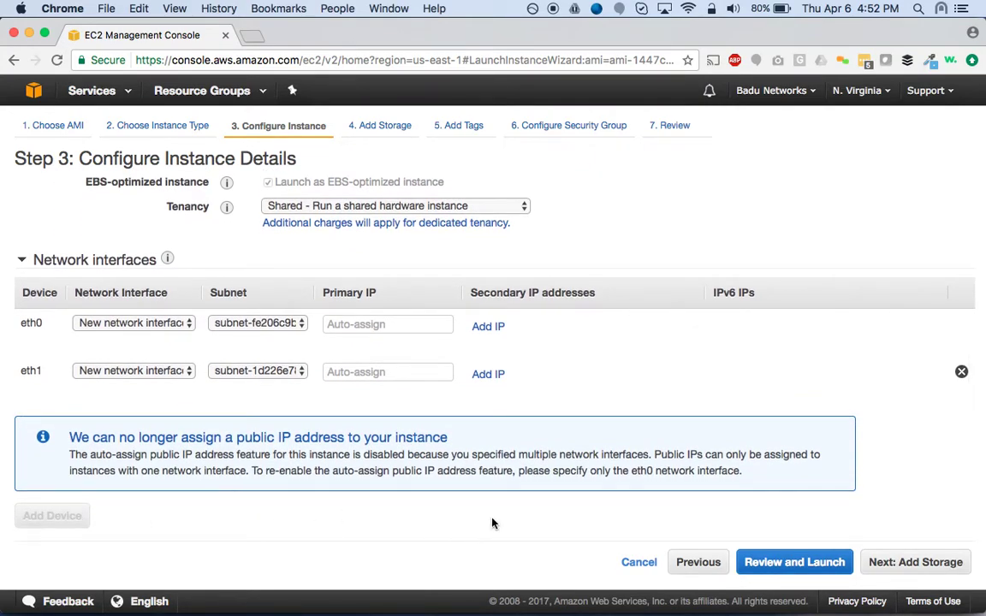
Keep the default storage settings and add a Name tag with the value Proxy Demo.
left_click(920, 562)
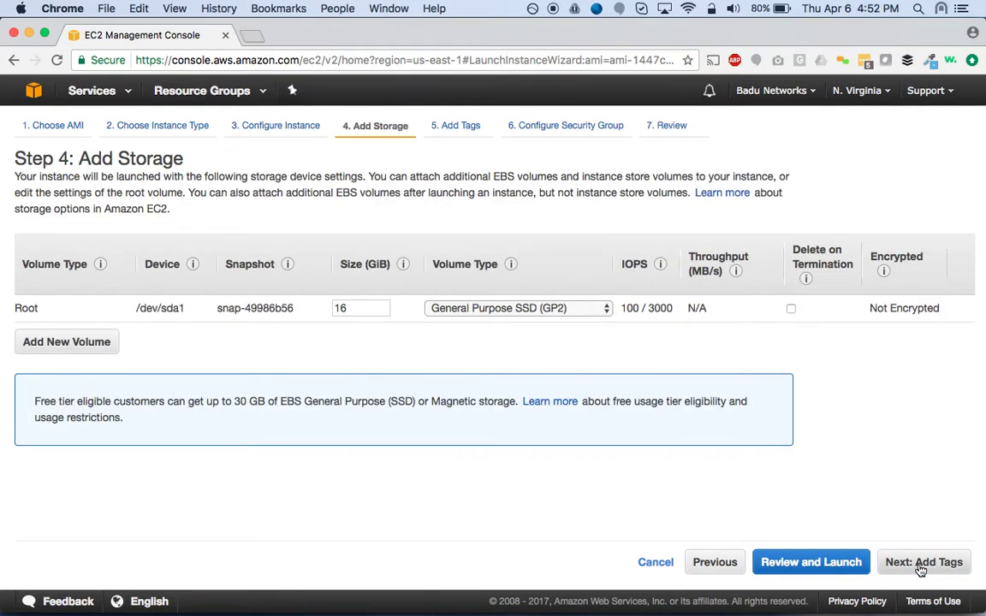
left_click(921, 562)
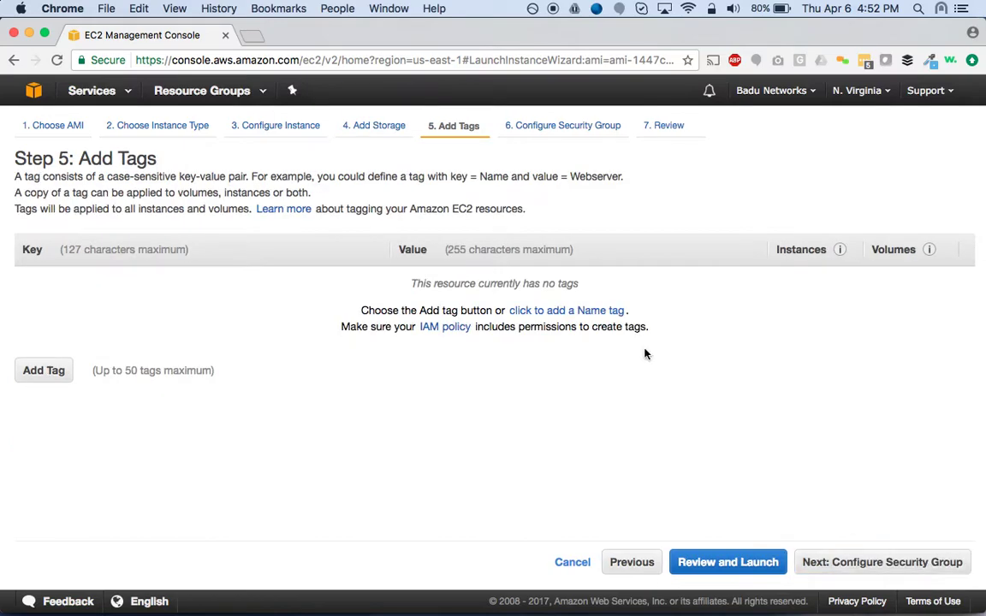
left_click(543, 375)
type("Proxy Name")
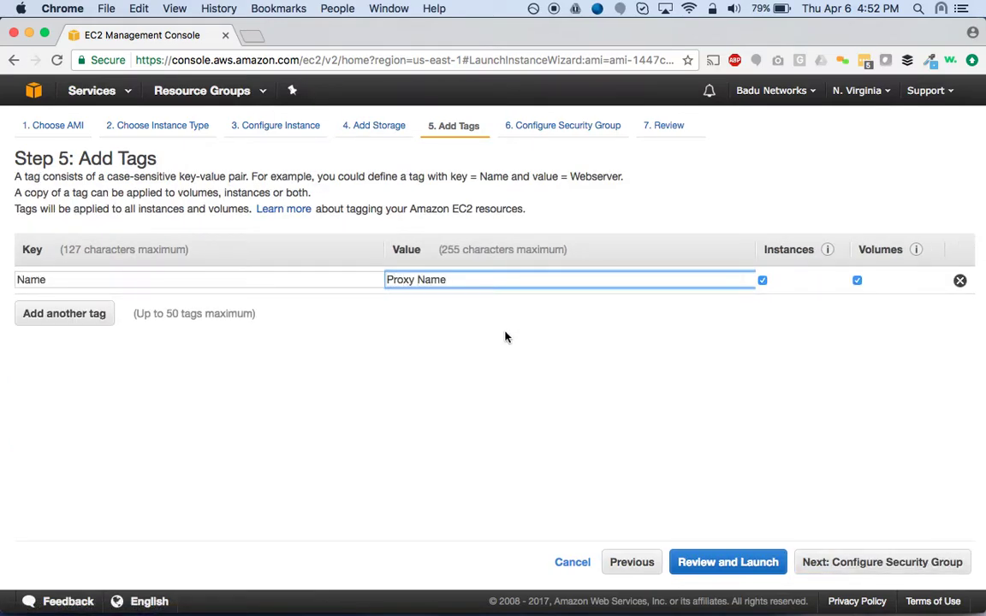
key("BackSpace")
key("BackSpace")
key("BackSpace")
key("BackSpace")
type("Demo")
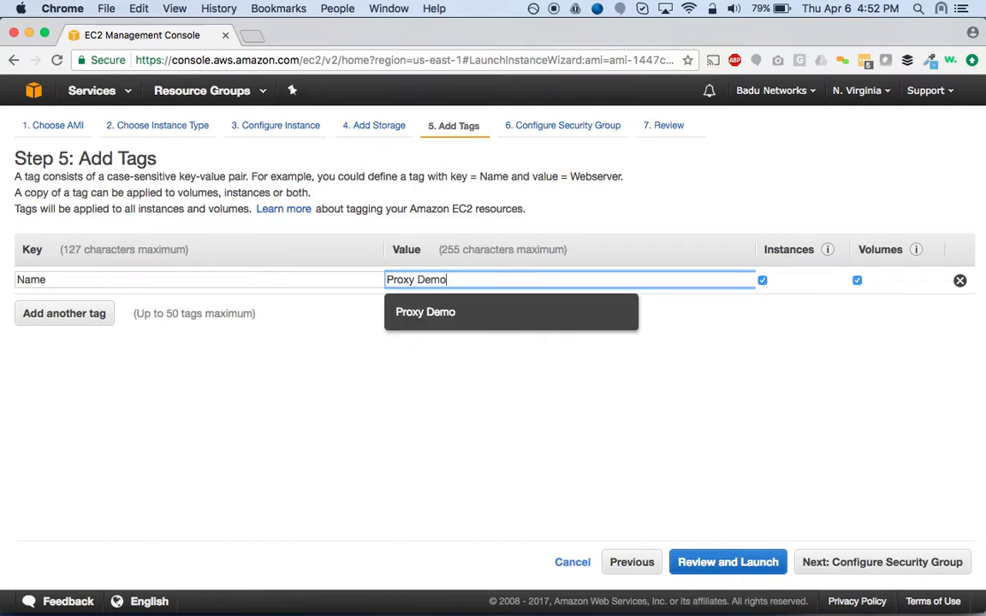
left_click(910, 522)
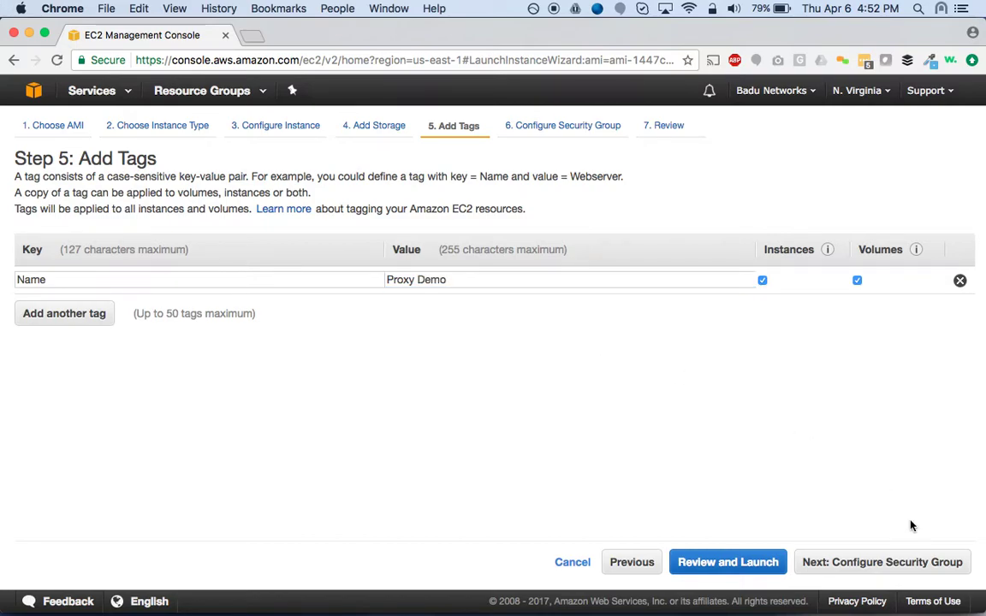
Assign the existing Proxy security group to the instance and proceed to the launch review despite port 22 being closed.
left_click(890, 562)
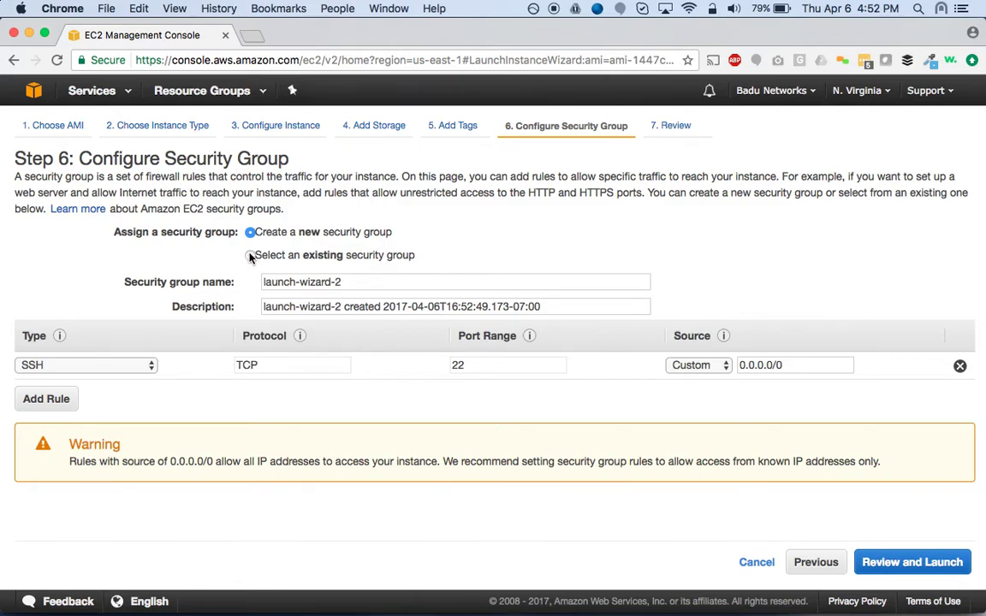
left_click(250, 255)
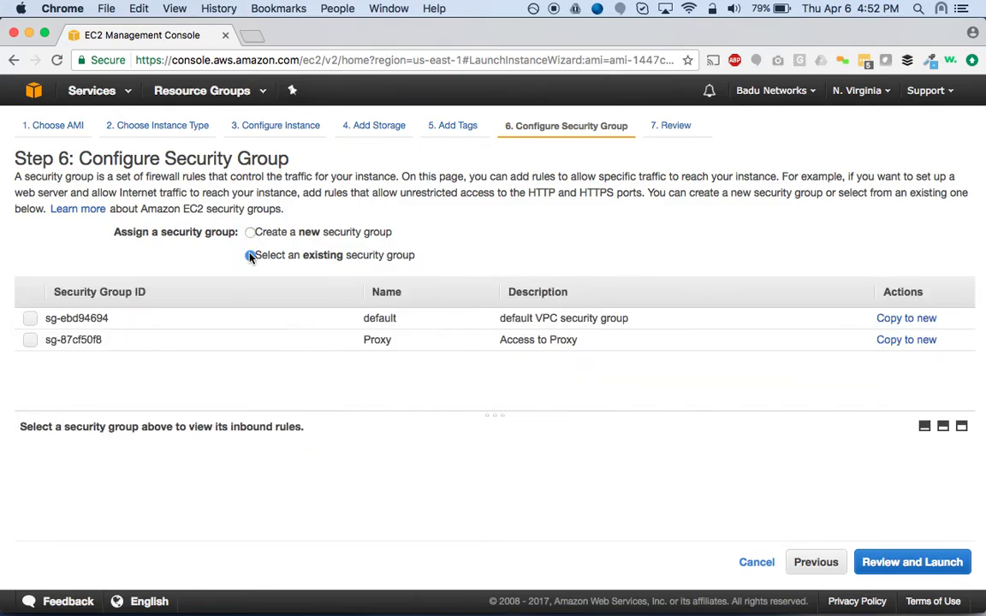
left_click(30, 340)
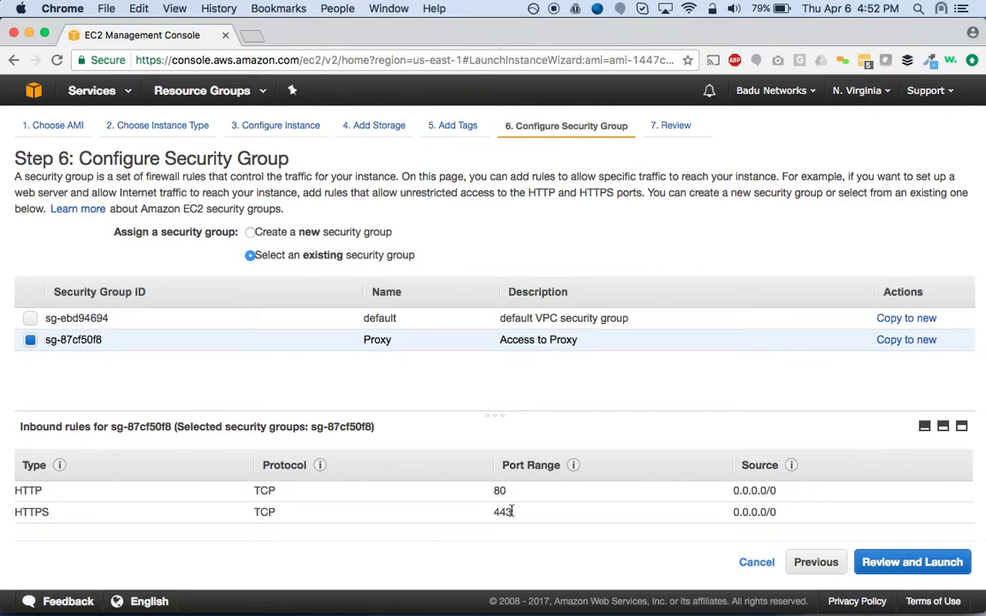
left_click(899, 566)
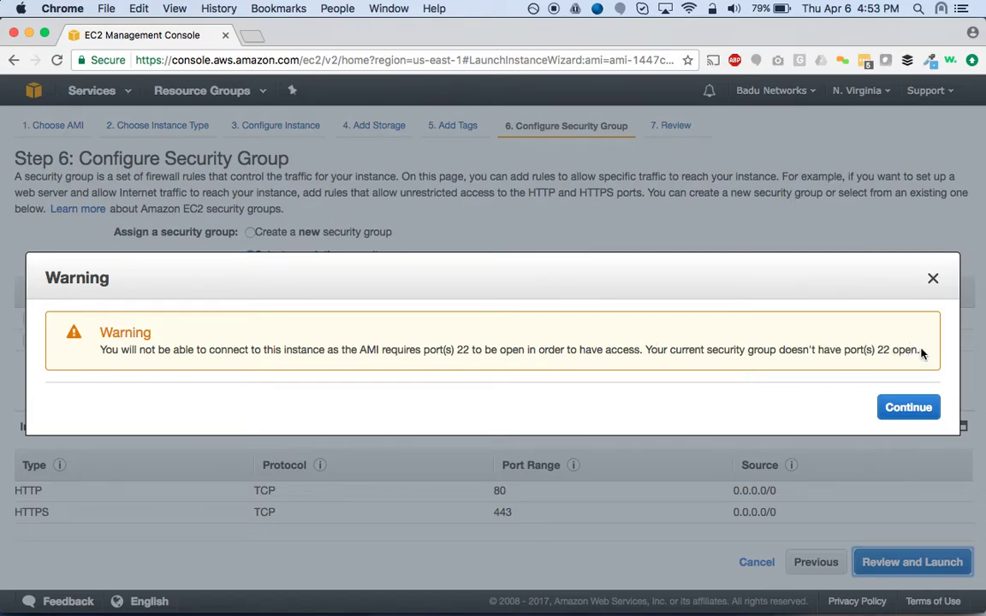
left_click(908, 408)
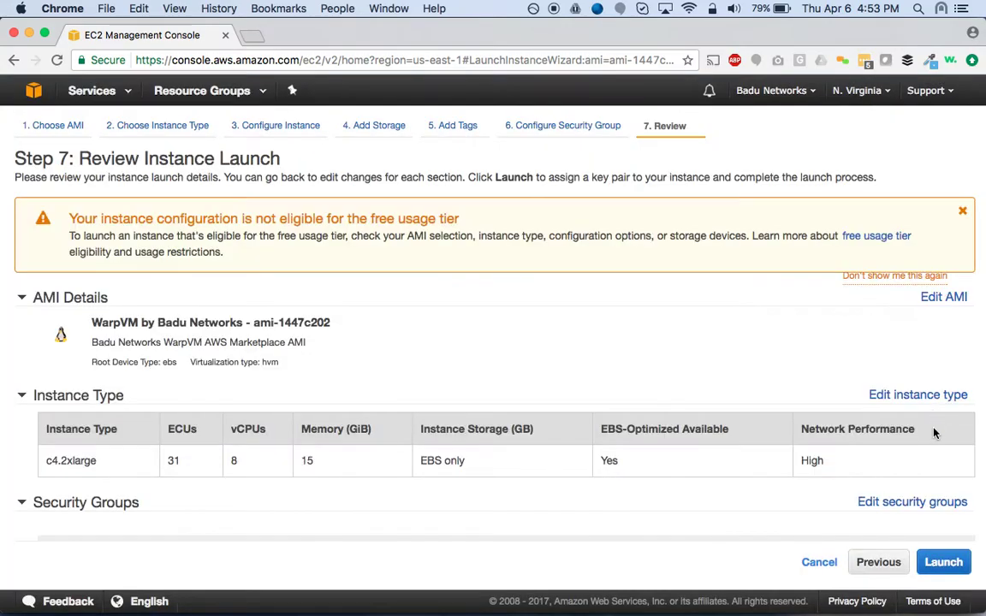
Review the configuration and launch the instance with the existing Dev_East key pair, acknowledging access to its private key file.
scroll(802, 398, "down", 1)
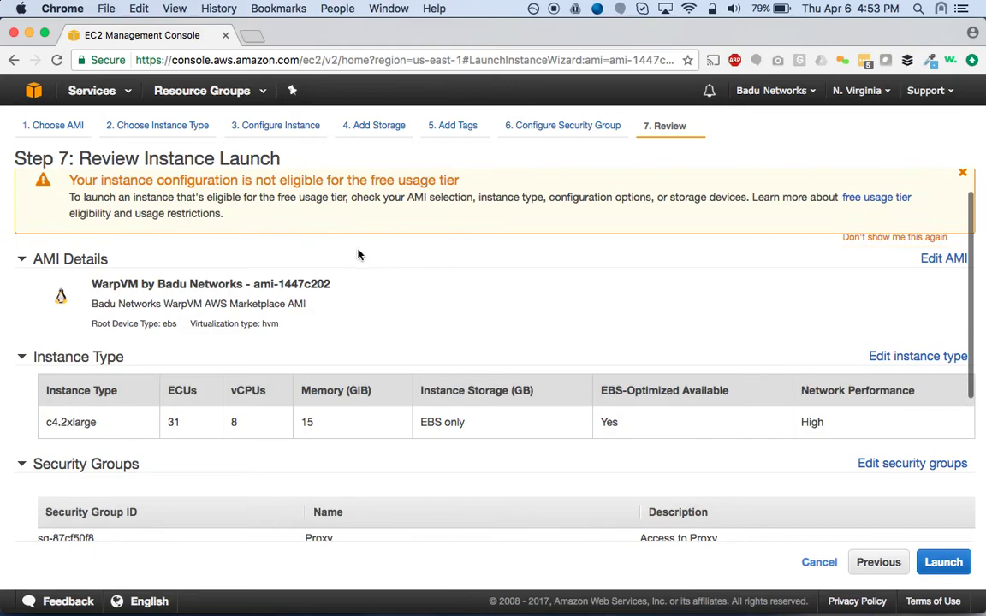
scroll(381, 295, "down", 3)
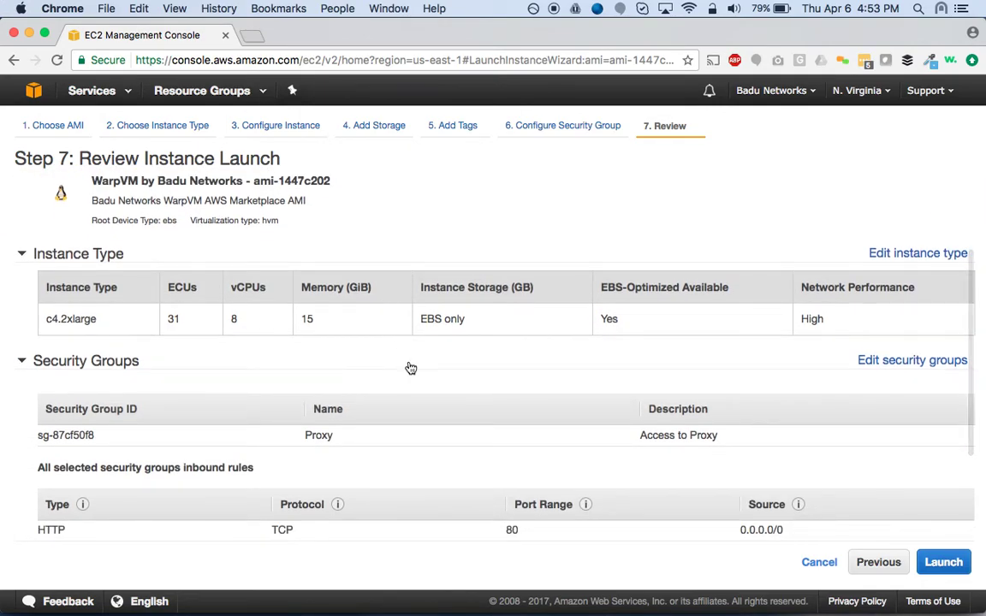
scroll(442, 431, "down", 2)
scroll(506, 438, "down", 2)
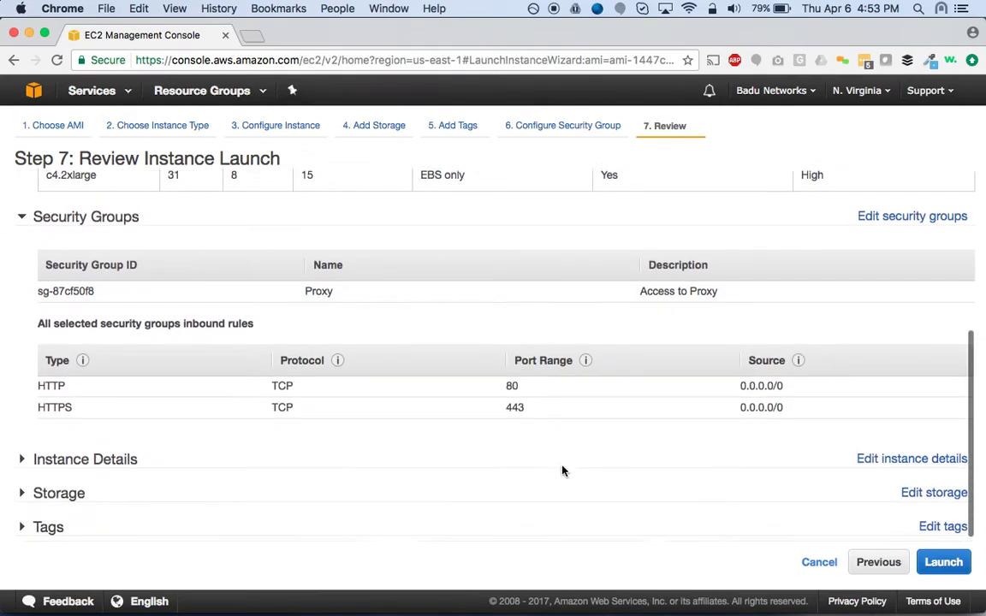
left_click(943, 562)
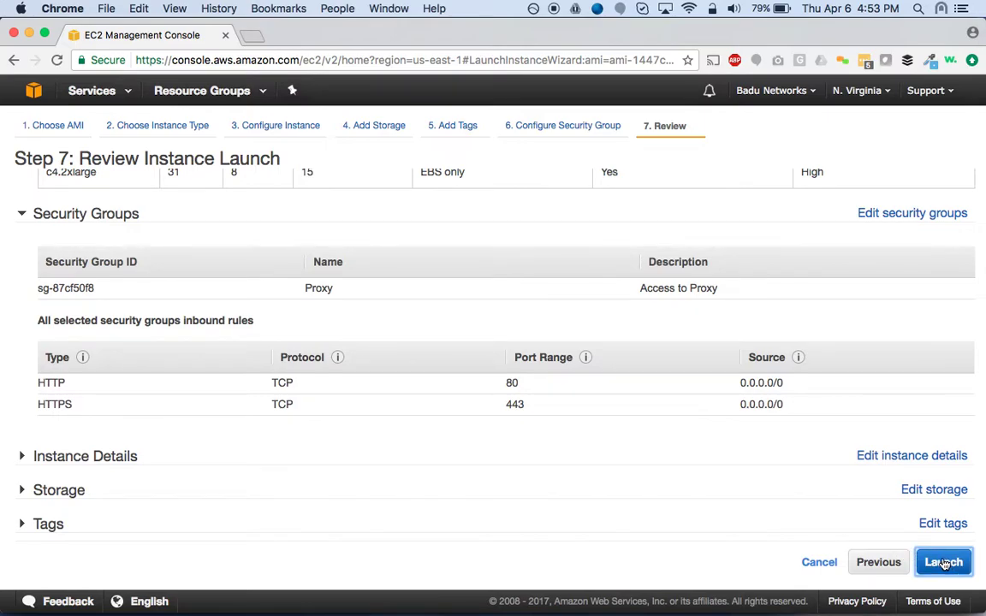
left_click(485, 398)
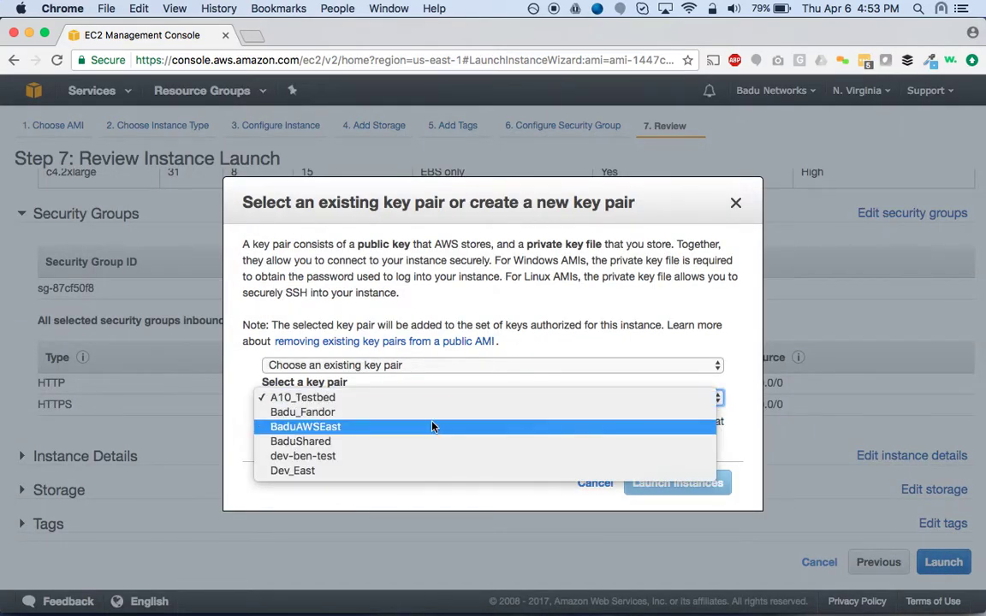
left_click(387, 473)
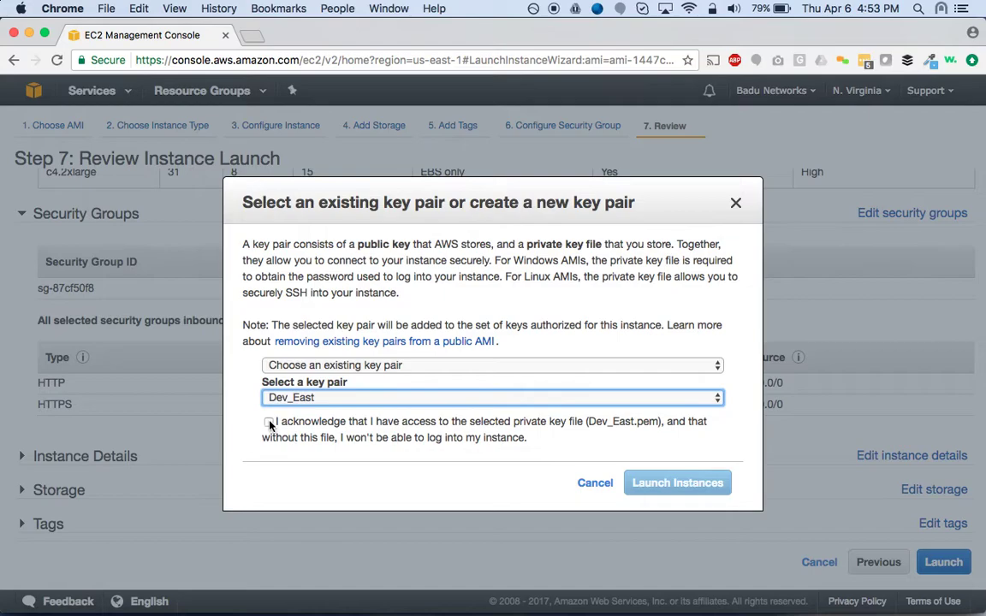
left_click(269, 421)
left_click(686, 485)
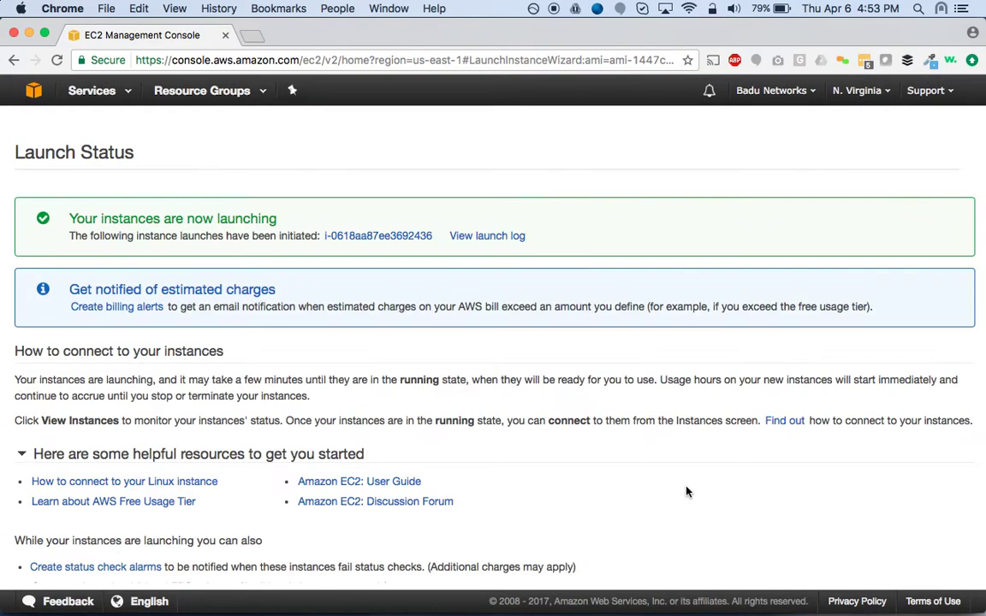
Go from the launch status to the instances list and open the Network Interfaces list.
scroll(687, 492, "down", 2)
left_click(921, 571)
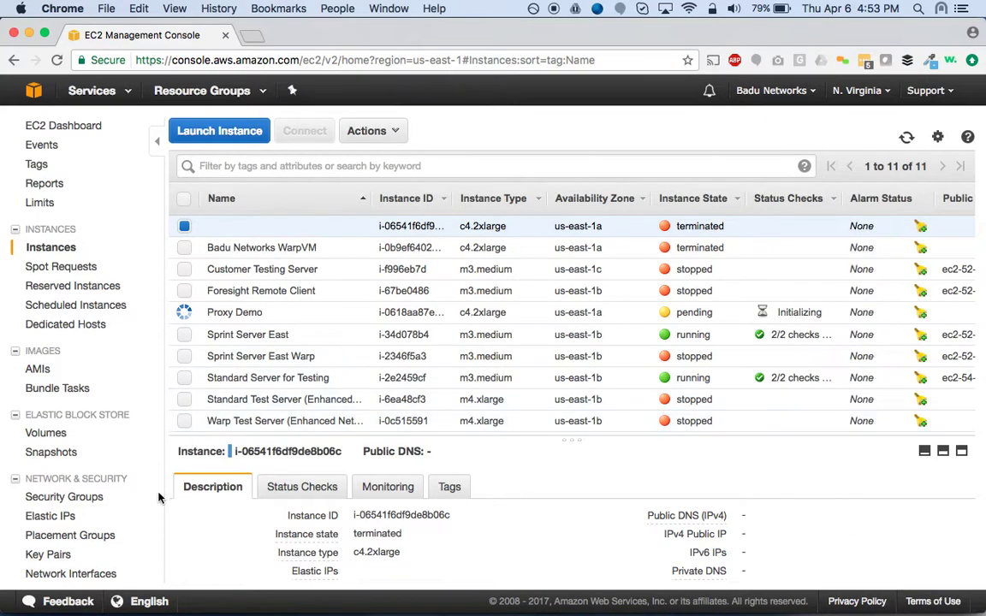
left_click(93, 577)
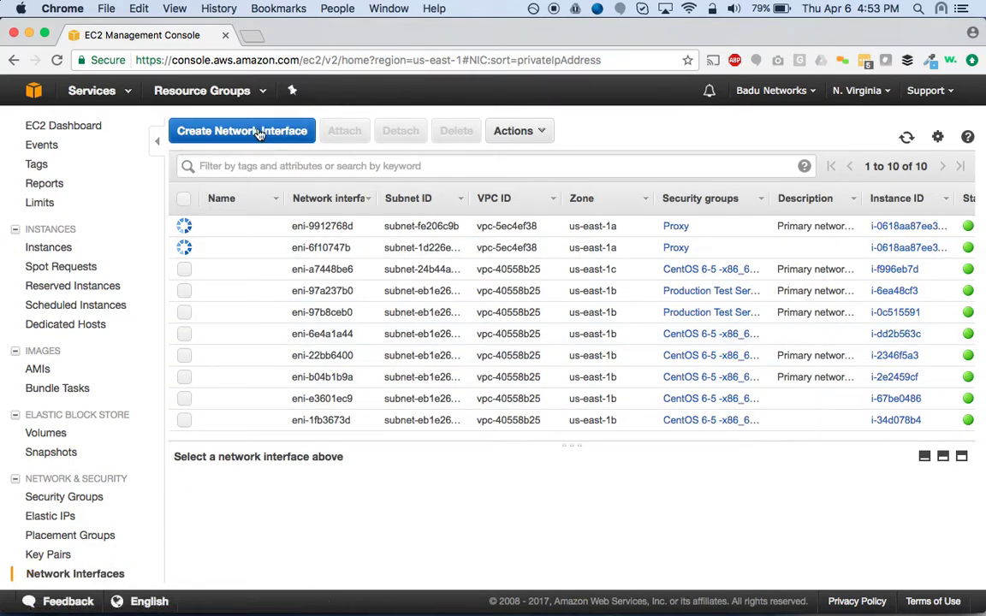
Create a network interface in Dev East Subnet 3 with the Proxy security group and an auto-assigned private IP.
left_click(259, 133)
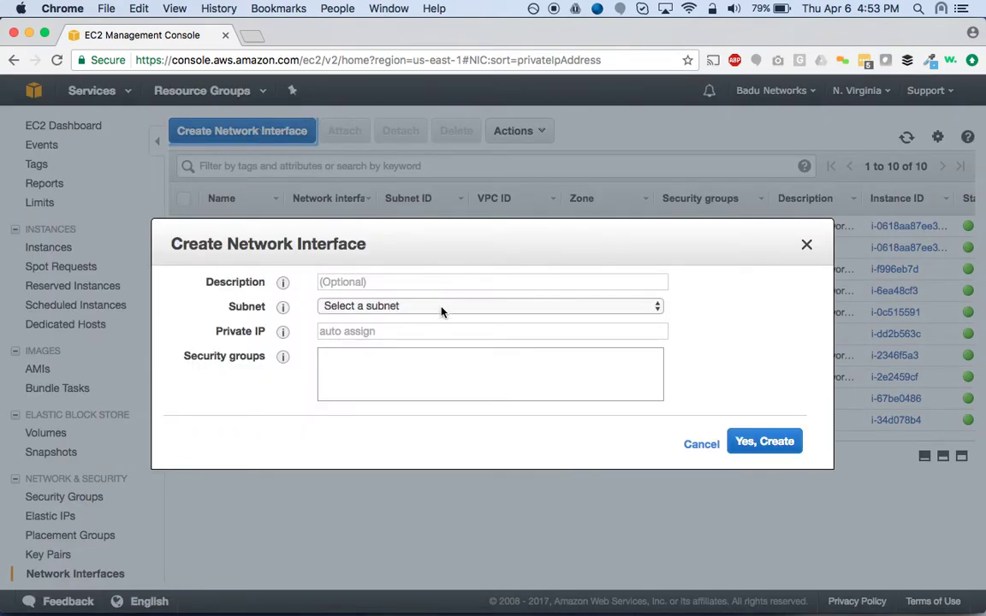
left_click(442, 308)
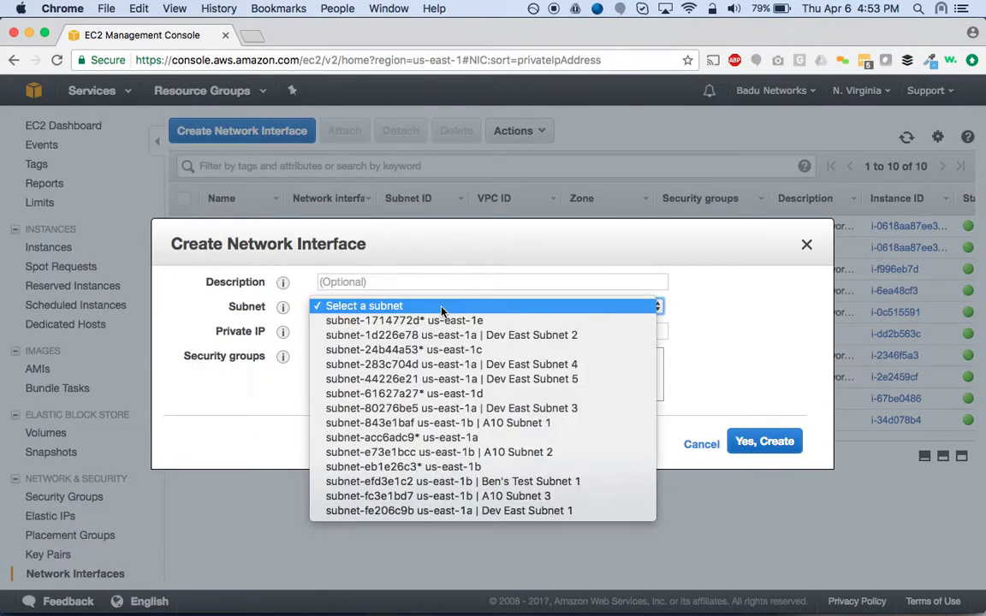
left_click(606, 410)
left_click(502, 356)
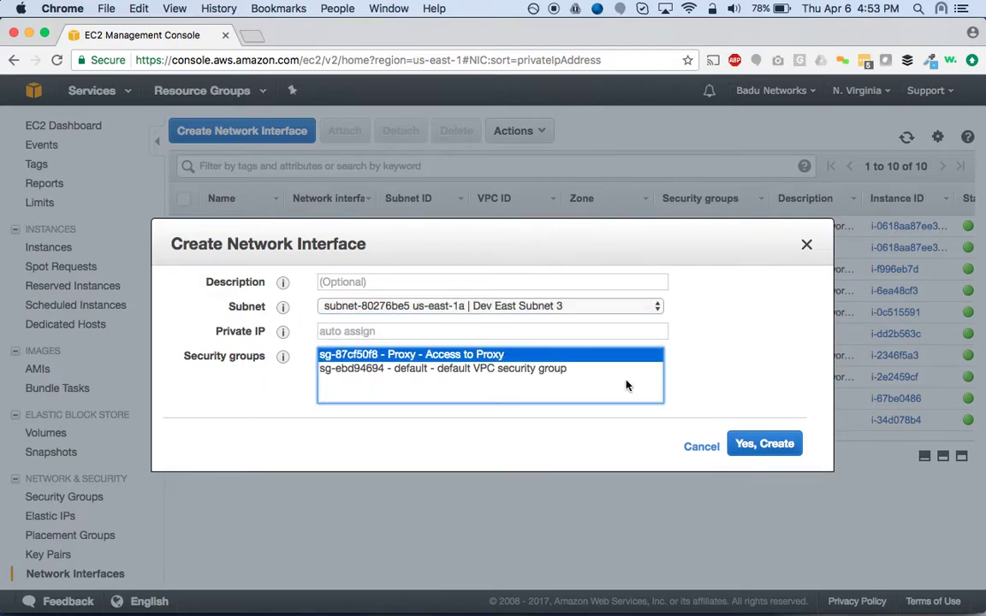
left_click(783, 448)
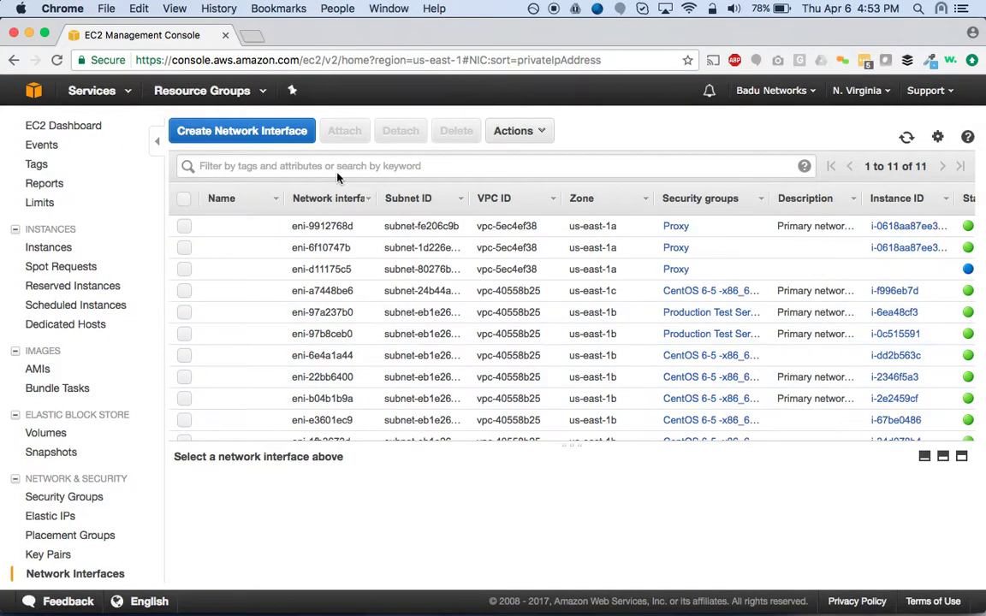
Create another network interface in Dev East Subnet 4 with the Proxy security group and an auto-assigned private IP.
left_click(250, 130)
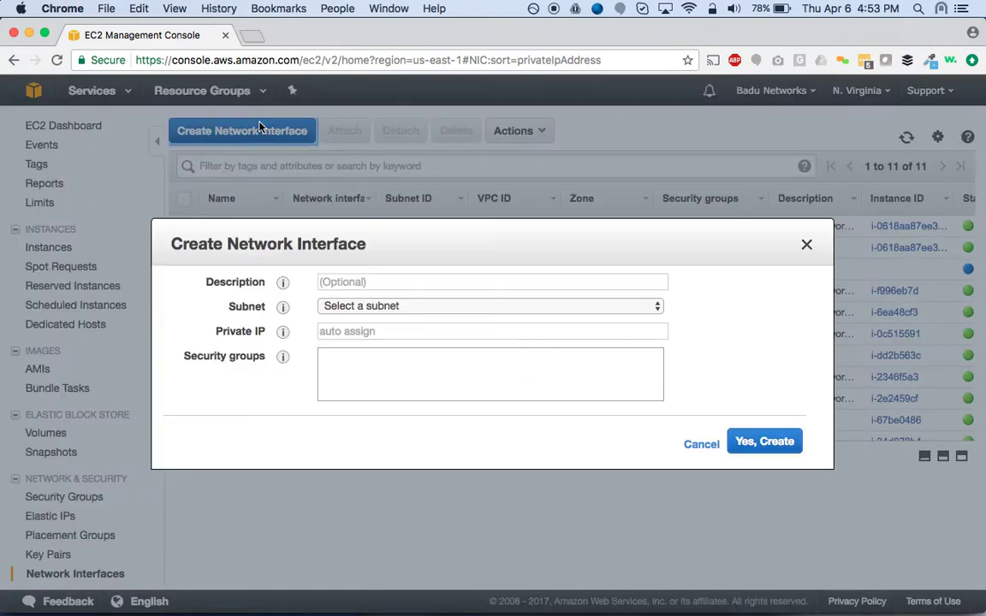
left_click(480, 307)
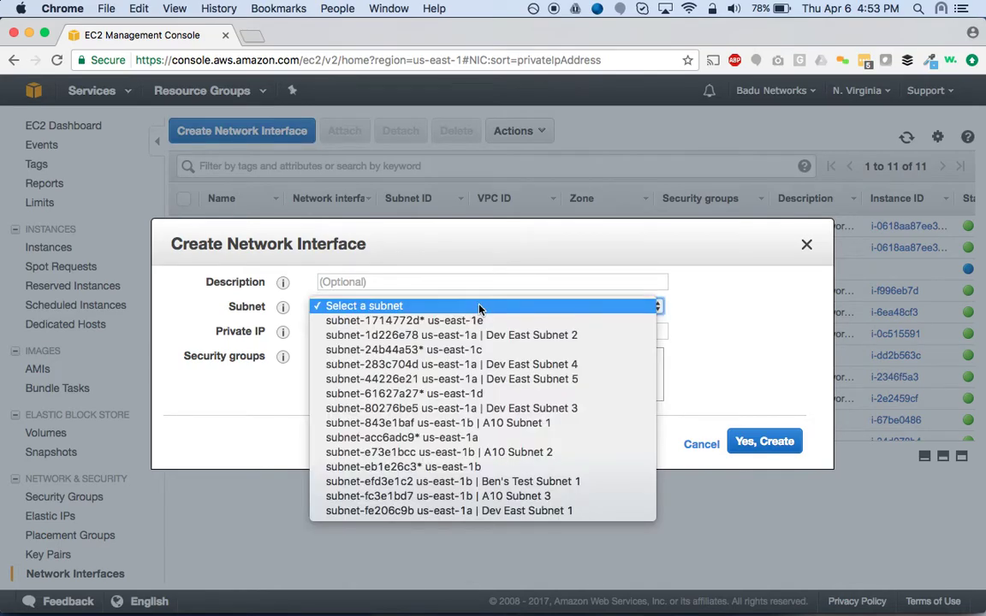
left_click(597, 367)
left_click(504, 356)
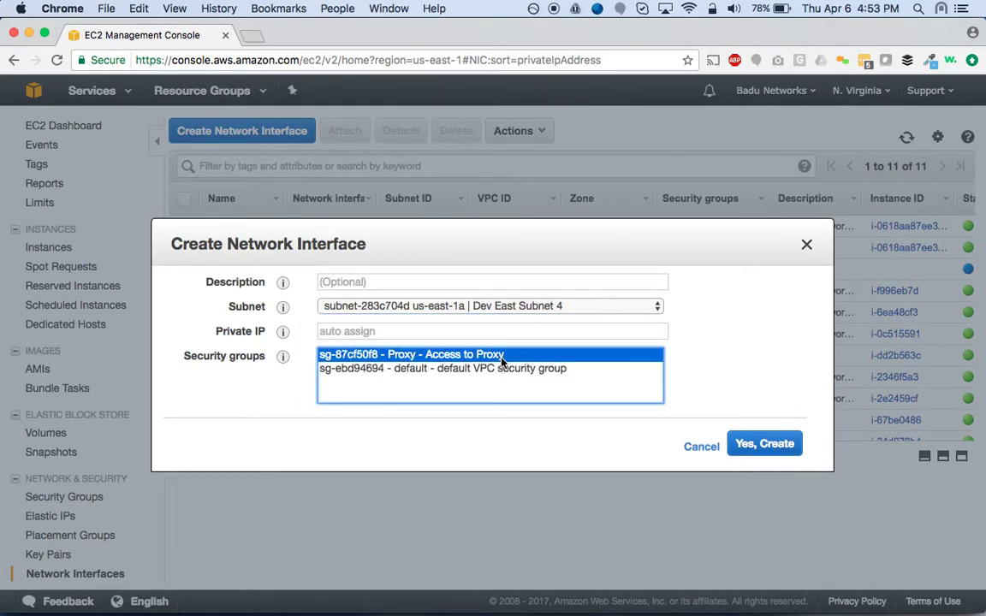
left_click(770, 444)
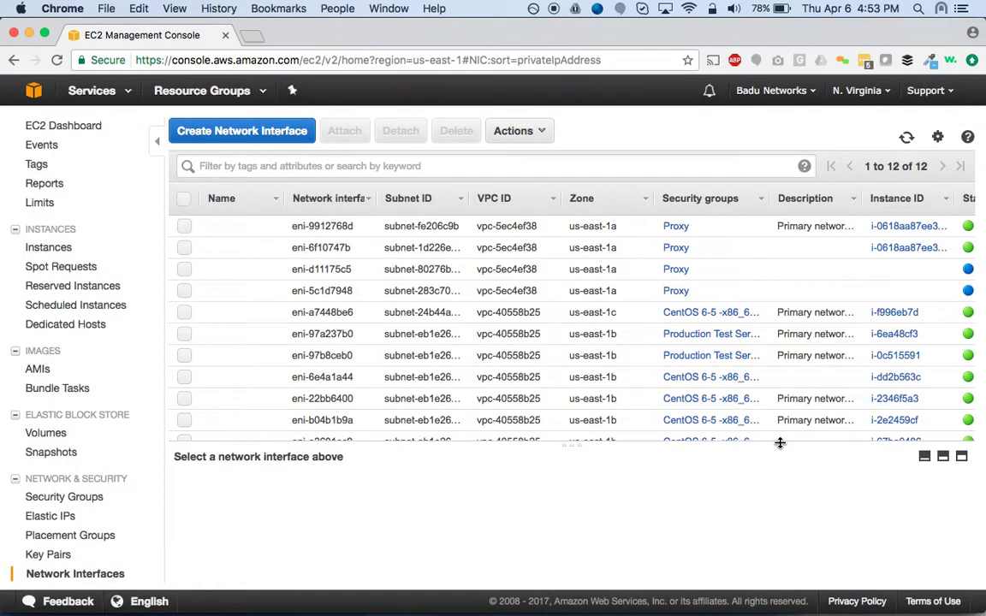
Attach the new Dev East Subnet 3 network interface to the running Proxy Demo instance.
scroll(651, 283, "right", 5)
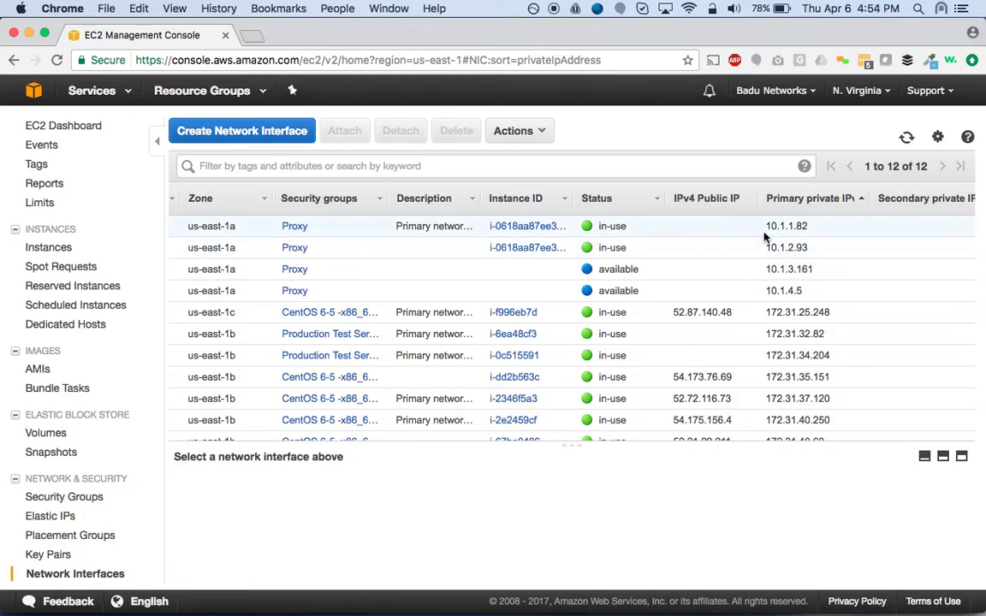
left_click(717, 271)
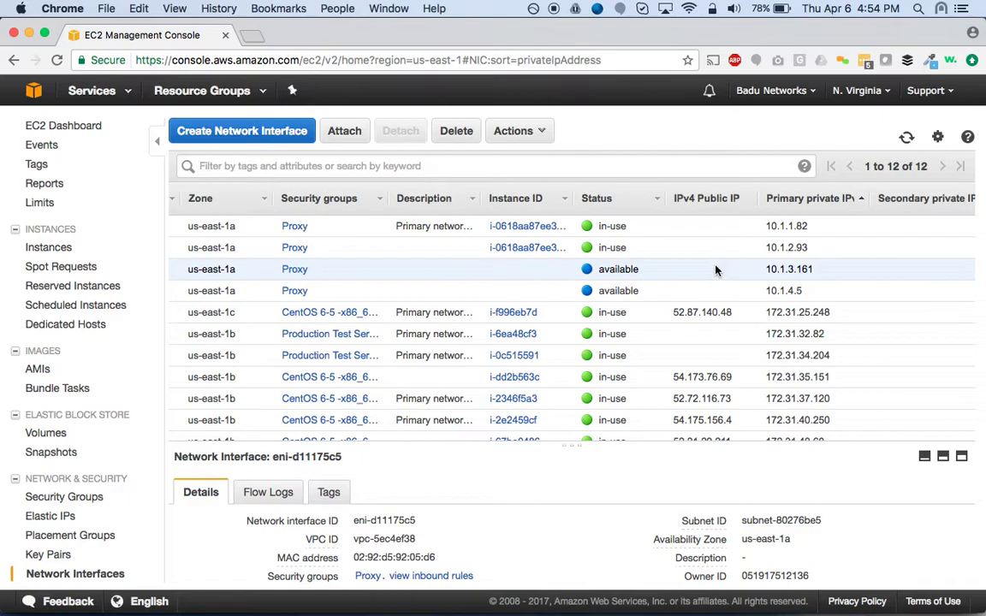
right_click(716, 270)
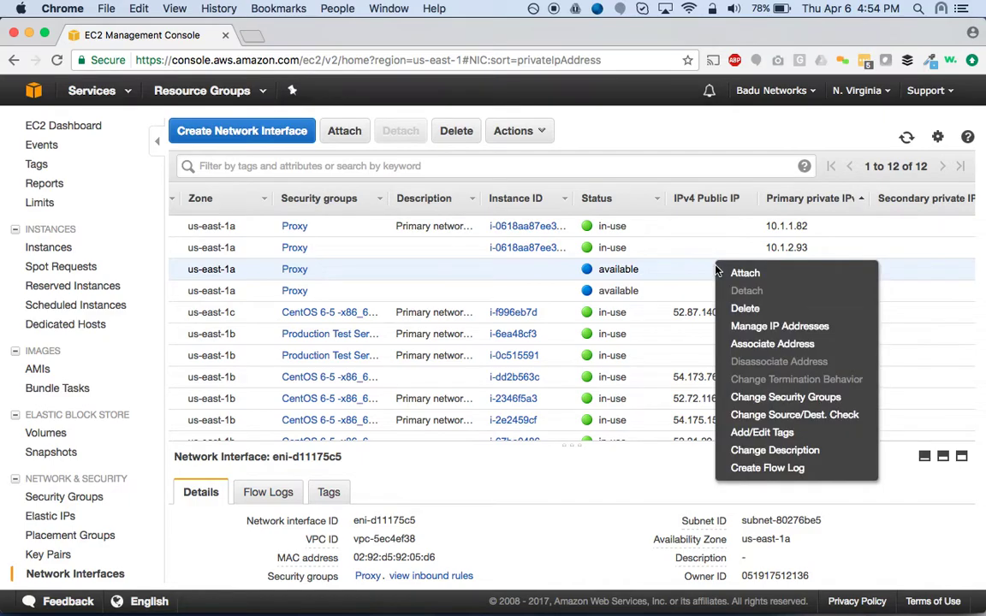
left_click(735, 273)
left_click(557, 351)
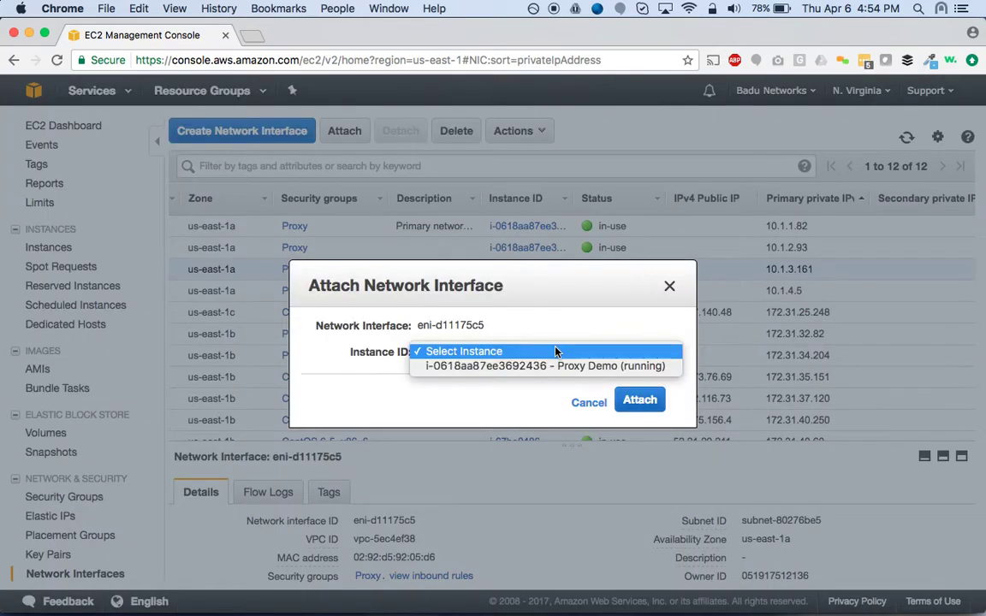
left_click(552, 368)
left_click(651, 400)
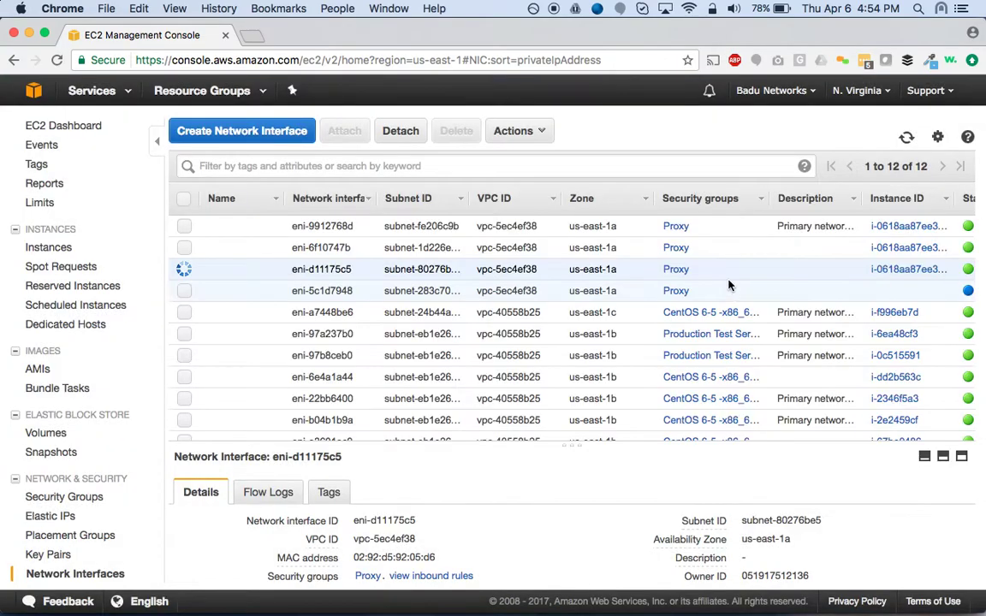
Attach the new Dev East Subnet 4 network interface to the running Proxy Demo instance.
scroll(753, 274, "right", 5)
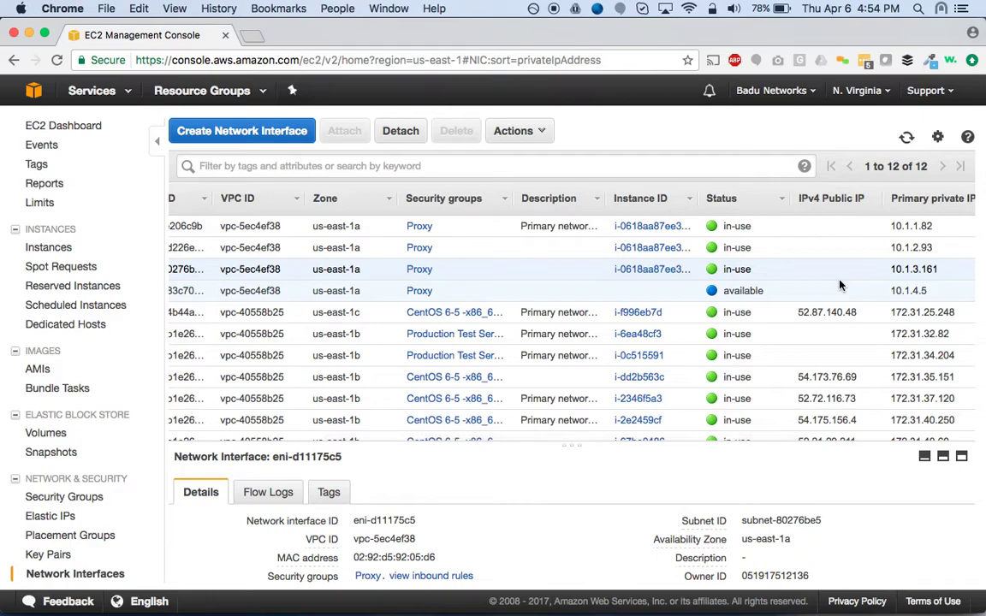
left_click(840, 285)
right_click(825, 295)
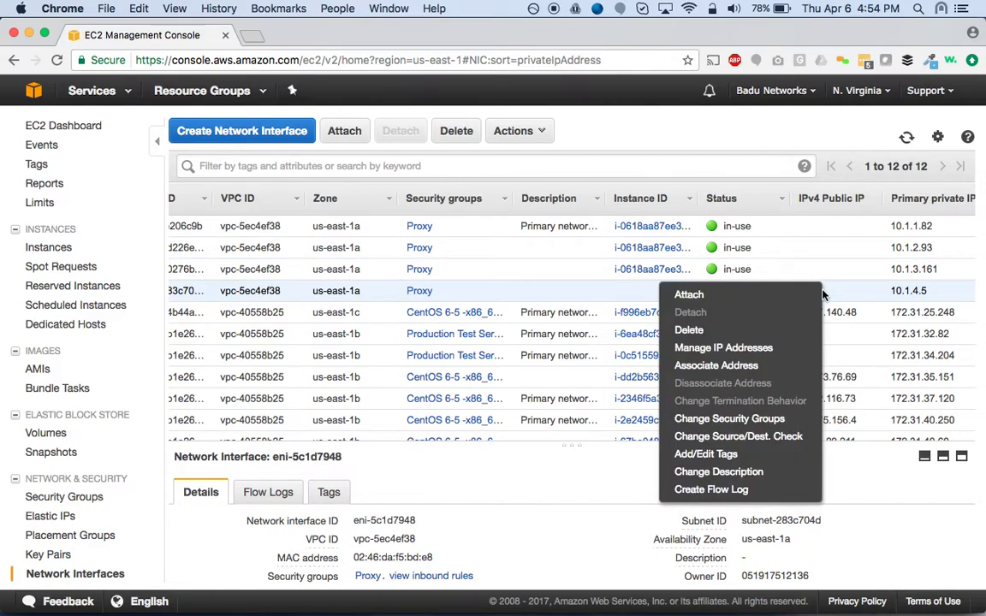
left_click(776, 300)
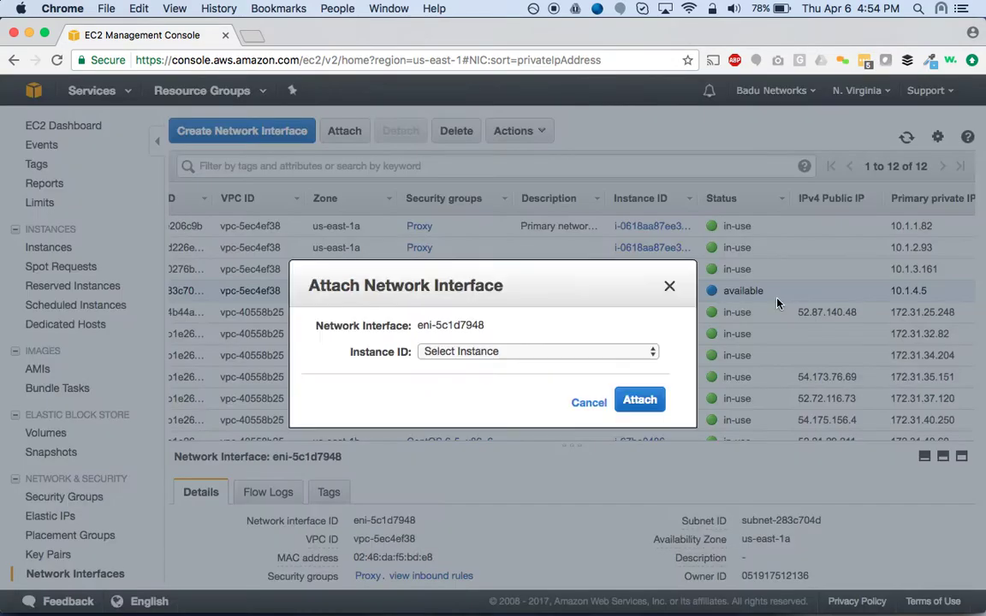
left_click(559, 351)
left_click(545, 365)
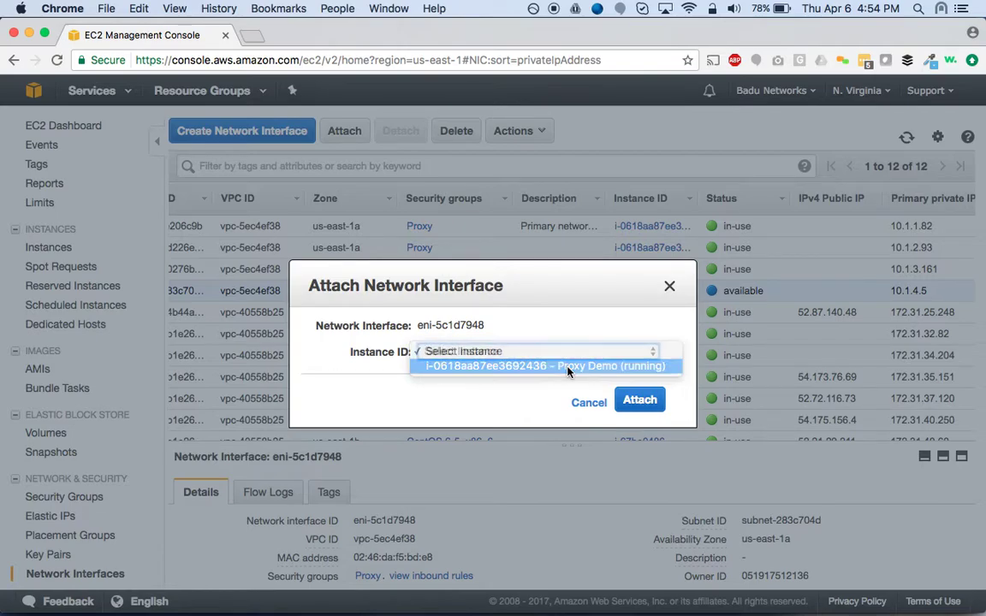
left_click(642, 400)
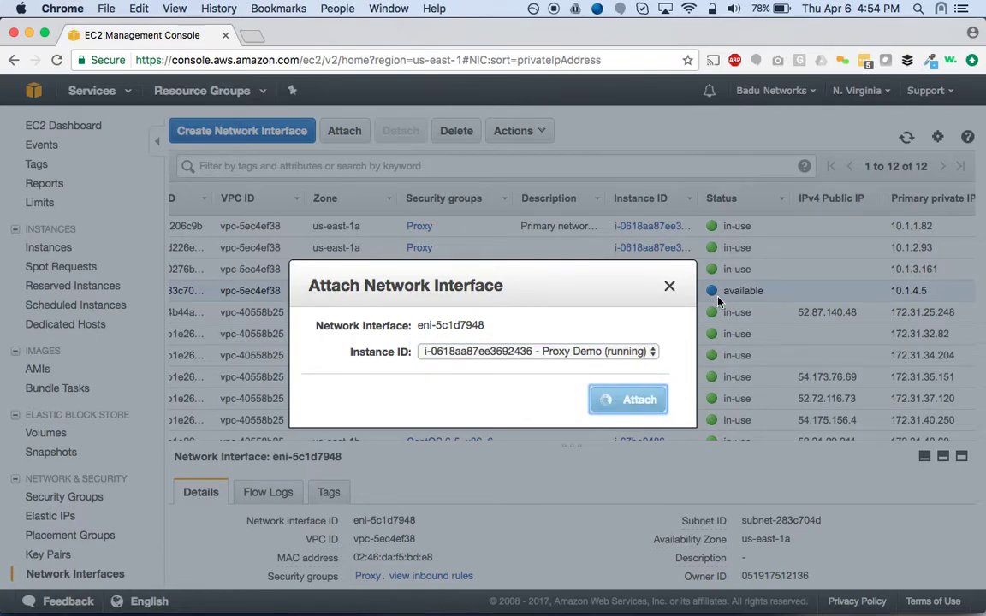
Give the Dev East Subnet 3 network interface a name starting with Proxy Client to mark its client-side role.
scroll(800, 285, "right", 10)
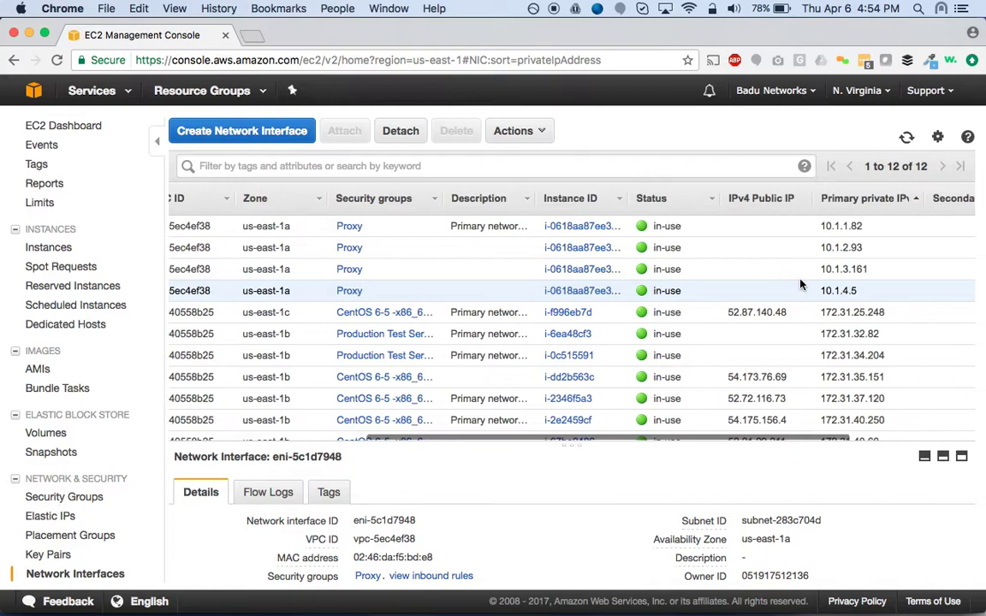
scroll(801, 284, "left", 10)
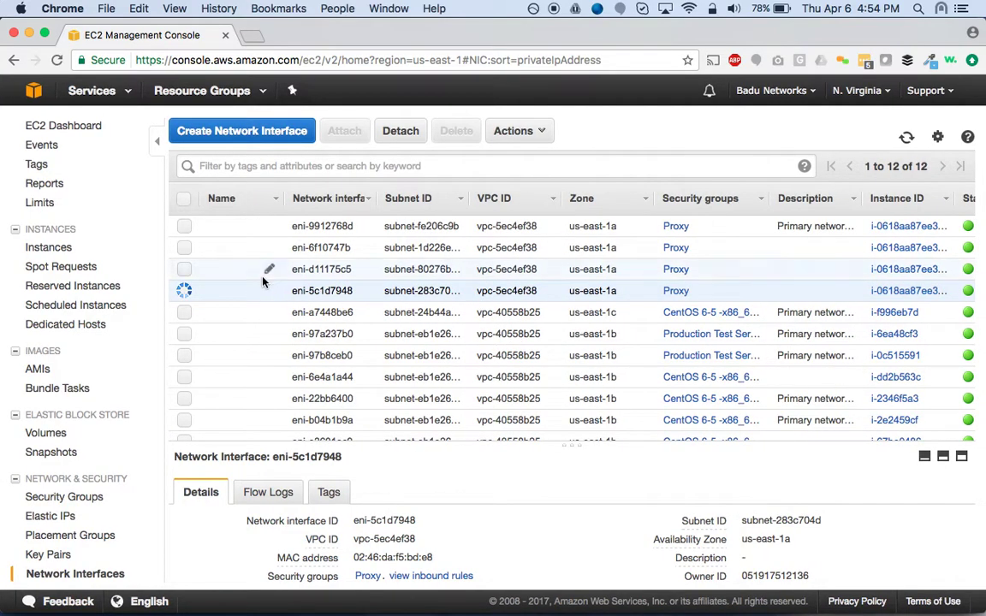
left_click(271, 271)
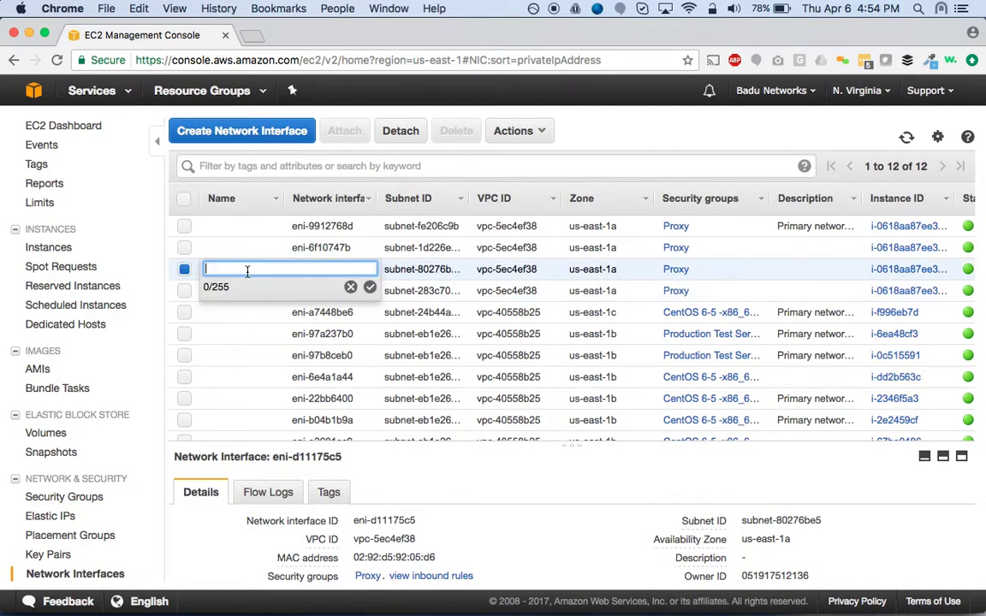
type("Proxy ")
type("eth3")
type("2")
key("BackSpace")
key("BackSpace")
type("Client")
key("Return")
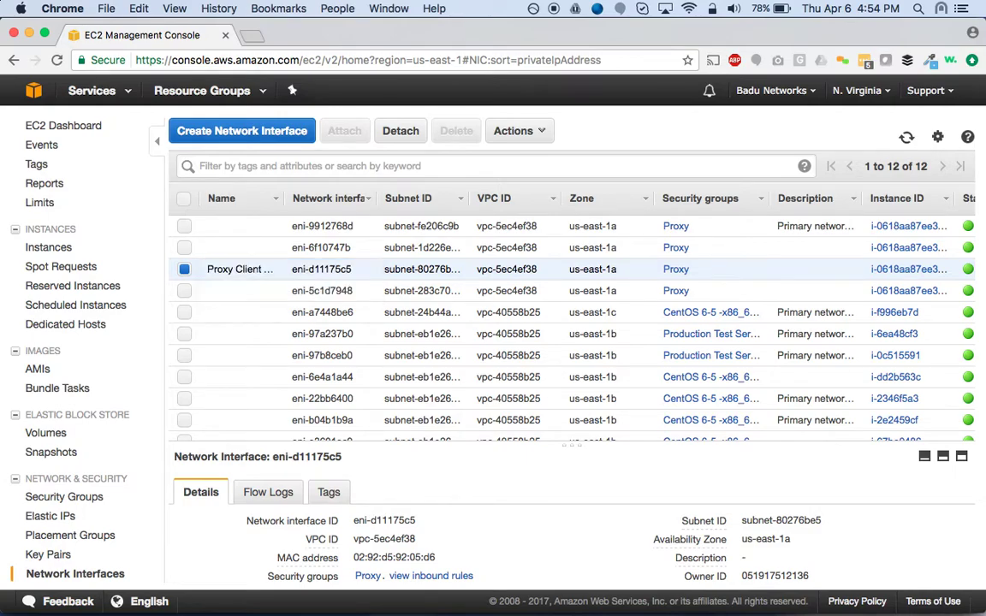
Name the Dev East Subnet 4 network interface Proxy Server Side.
left_click(269, 291)
type("Proxy Server Side")
key("Return")
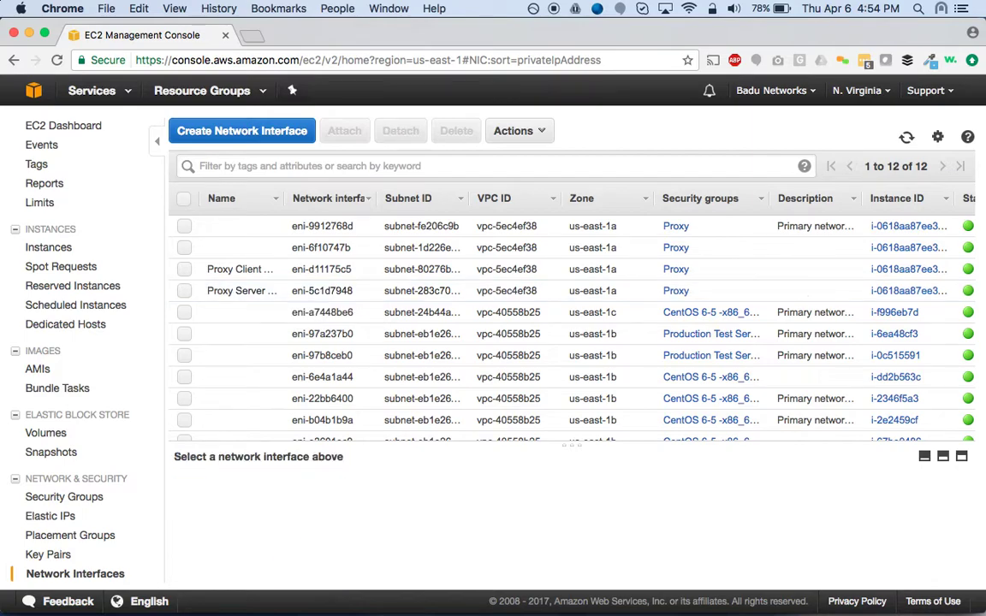
Disable the source/destination check on the proxy's client-side network interface and save the change.
scroll(375, 293, "right", 10)
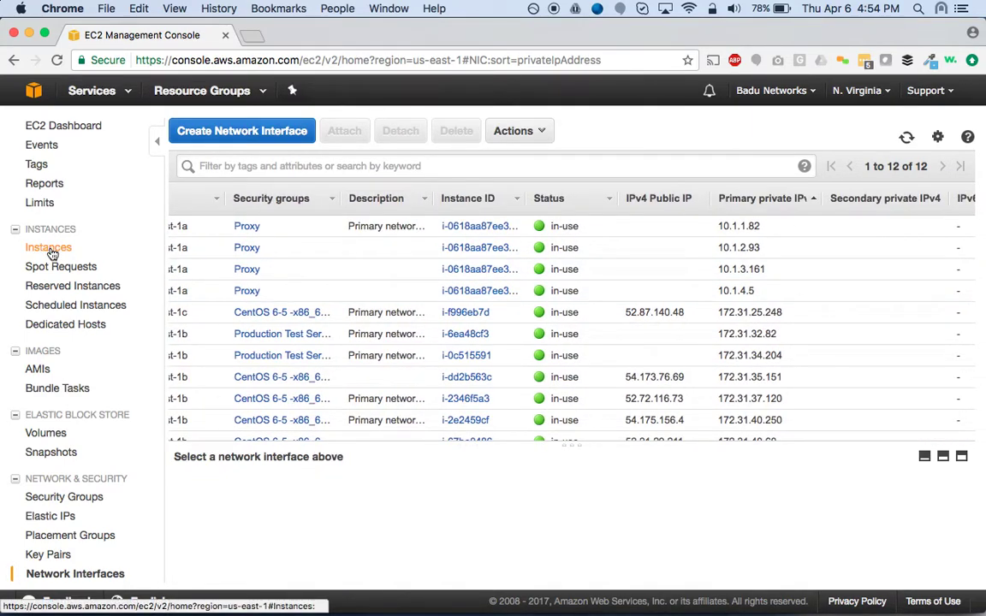
left_click(398, 275)
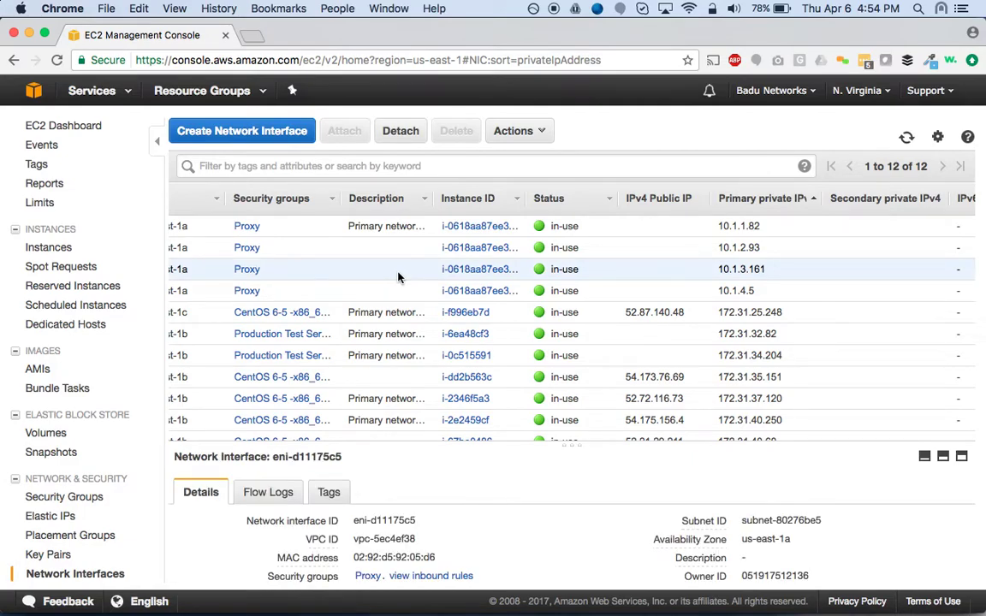
right_click(398, 275)
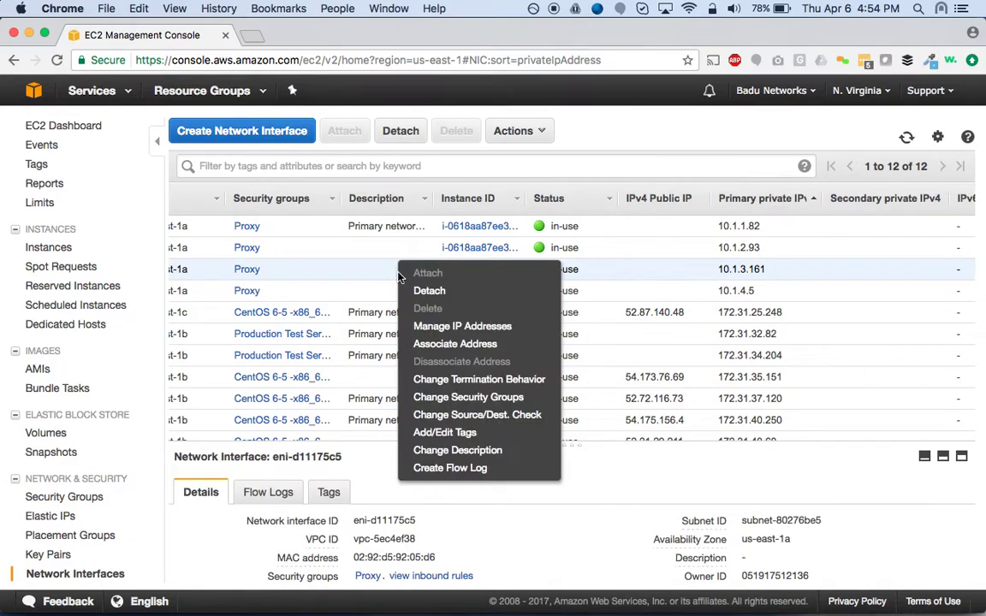
left_click(479, 417)
left_click(487, 359)
left_click(583, 408)
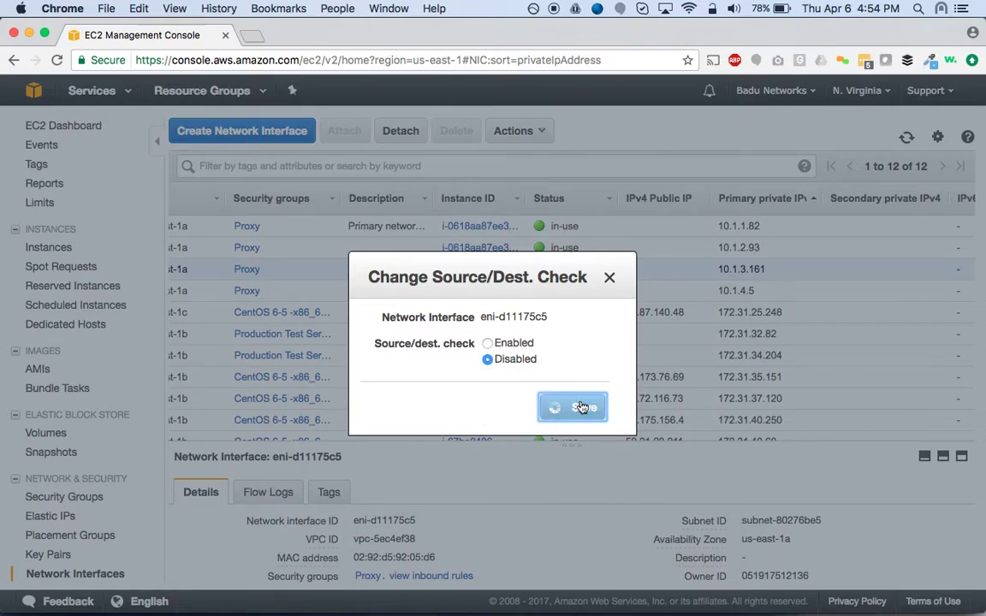
Disable the source/destination check on the Proxy Server Side network interface and save the change.
scroll(564, 308, "right", 10)
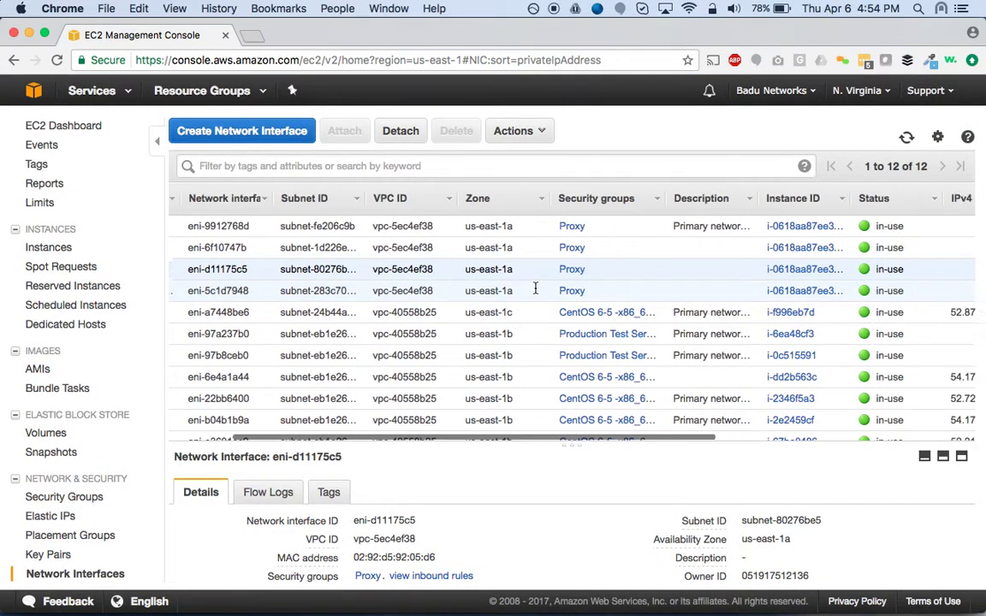
left_click(563, 296)
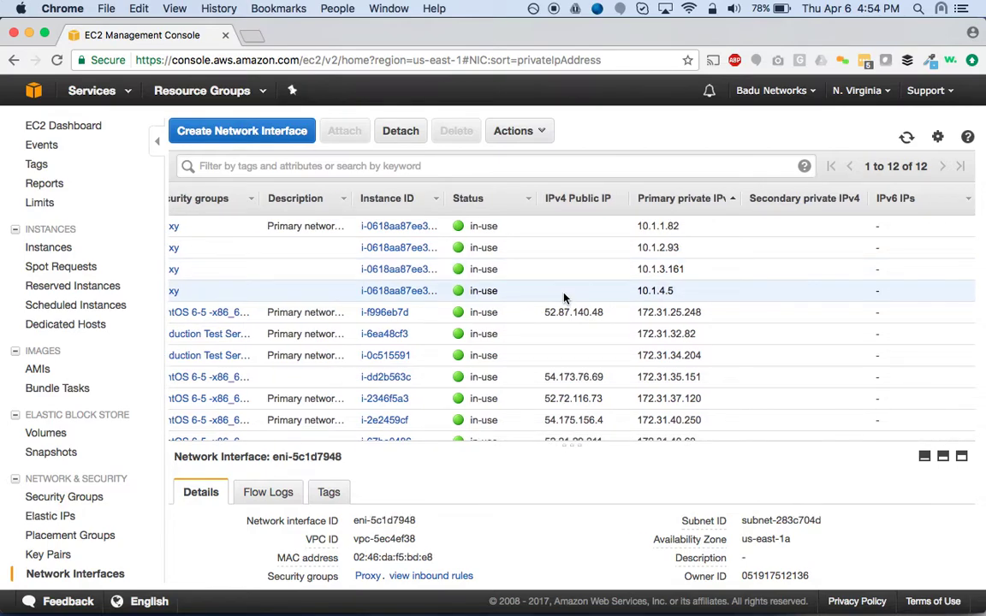
right_click(564, 298)
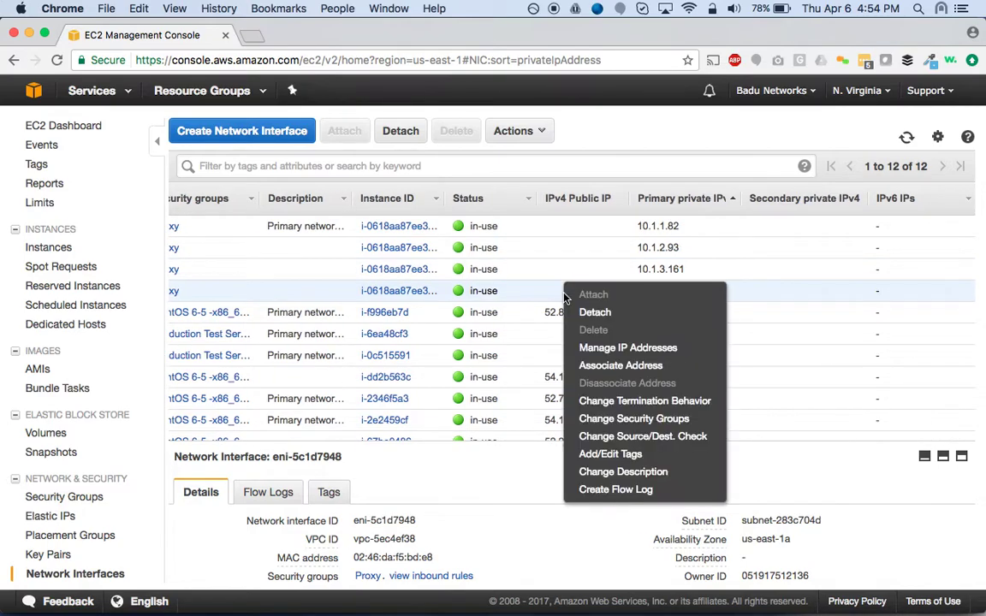
left_click(637, 438)
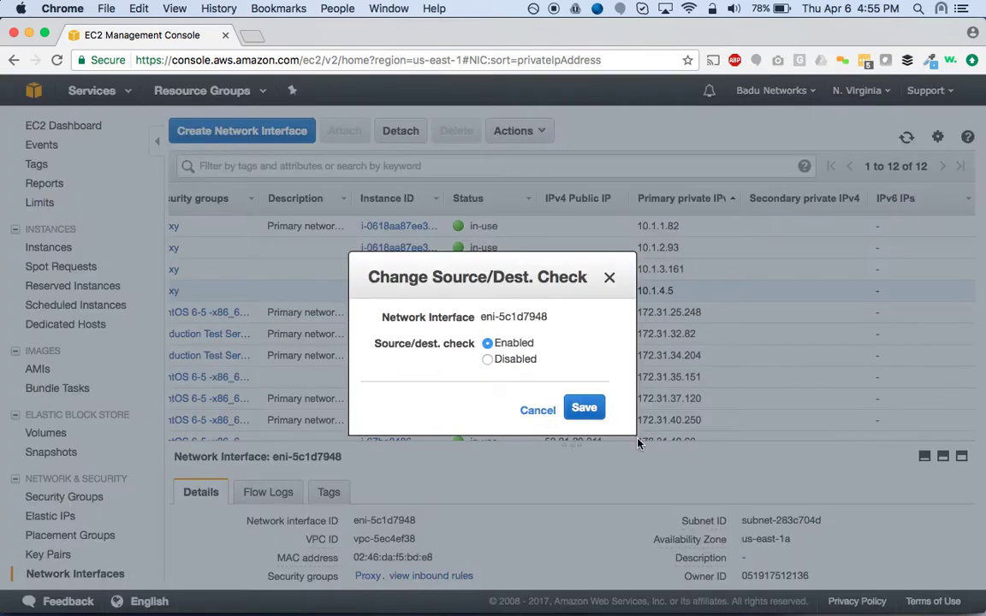
left_click(585, 408)
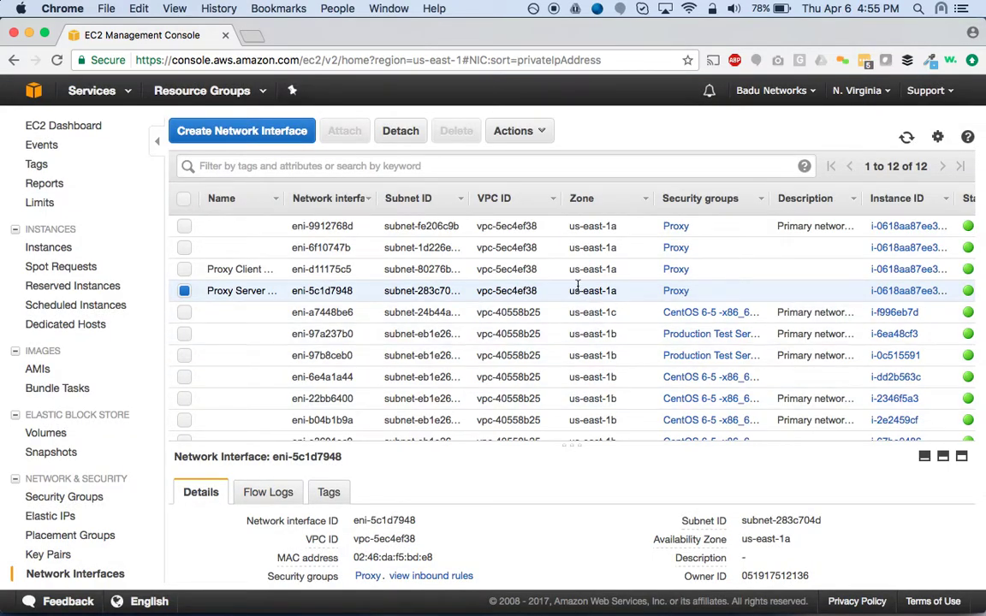
Look over the proxy's network interfaces and return to the EC2 instances list.
scroll(586, 288, "right", 8)
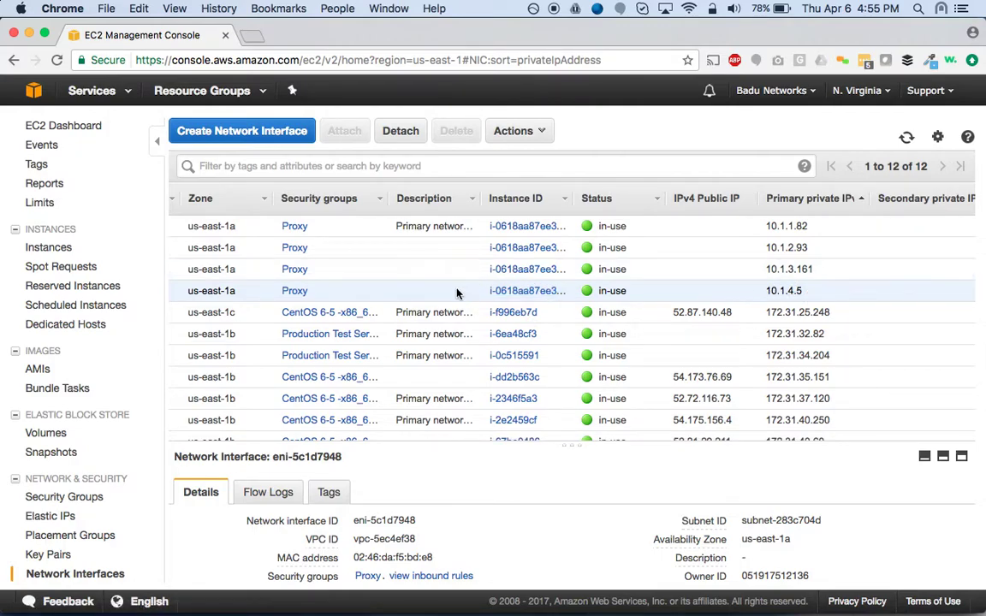
scroll(457, 293, "left", 8)
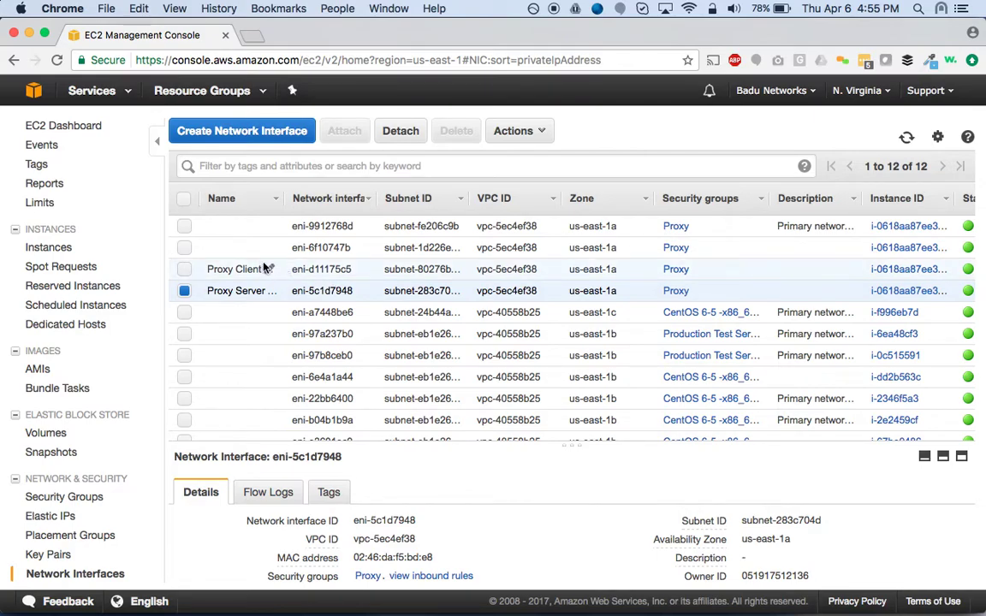
left_click(72, 253)
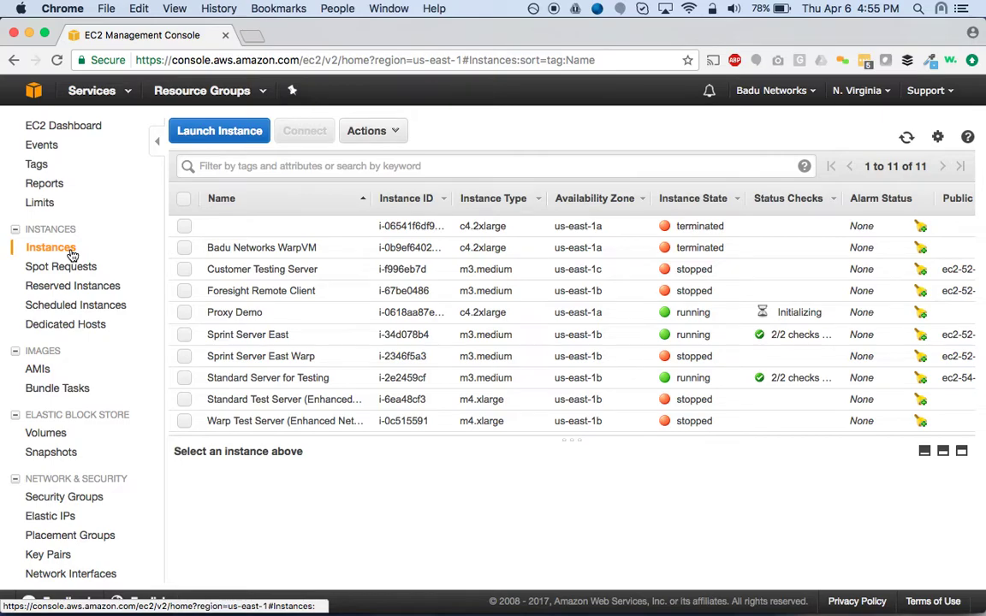
Copy the interface ID of the Proxy Demo instance's primary network interface, eth0, from its details.
left_click(461, 316)
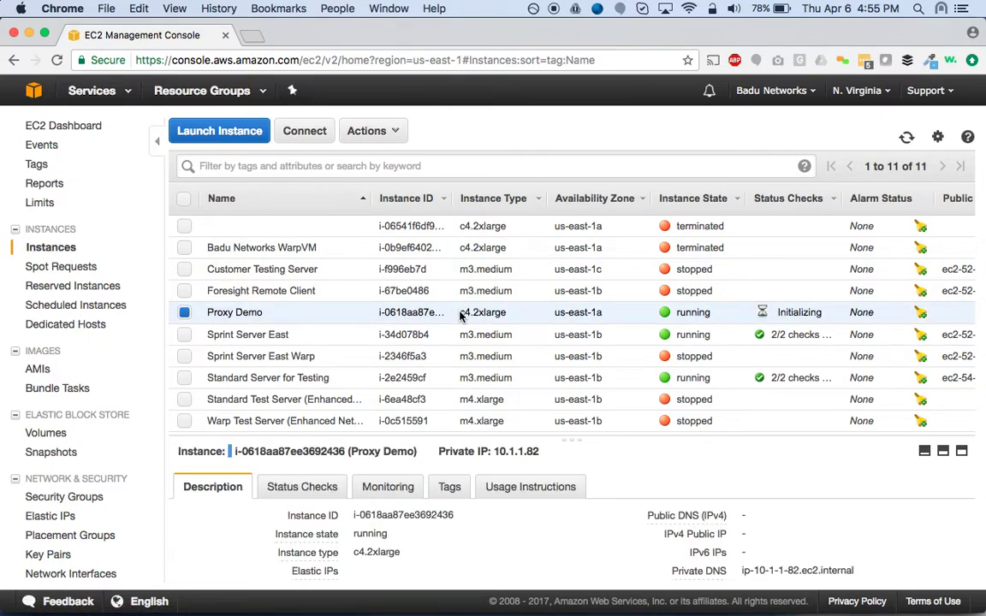
scroll(648, 548, "down", 5)
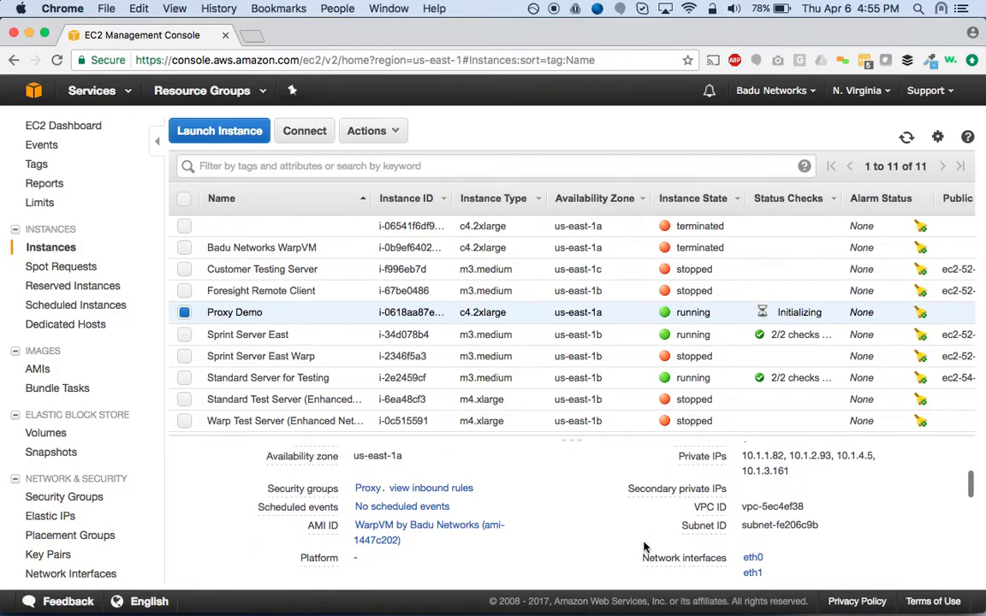
scroll(567, 512, "down", 2)
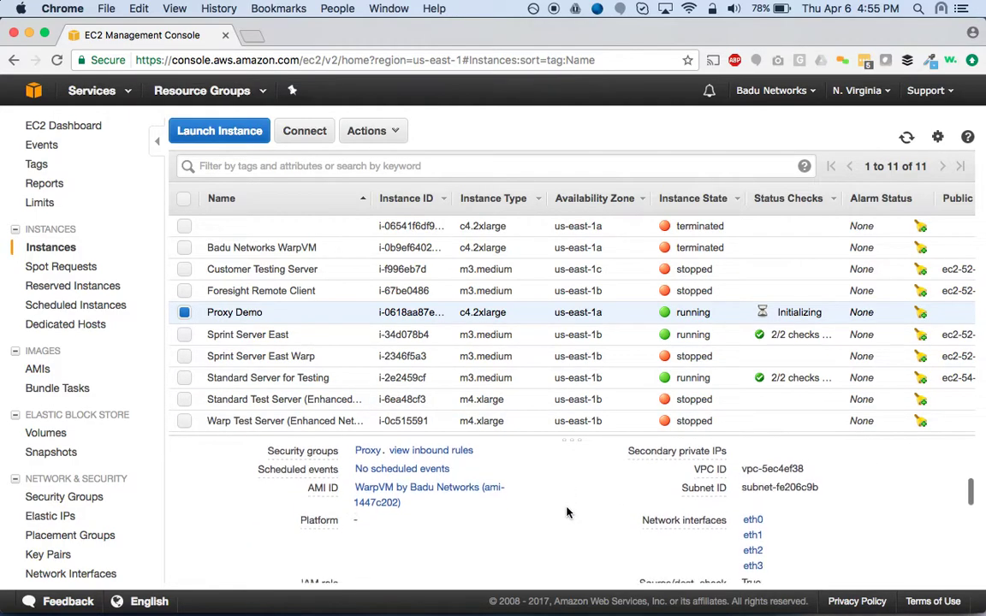
left_click(753, 514)
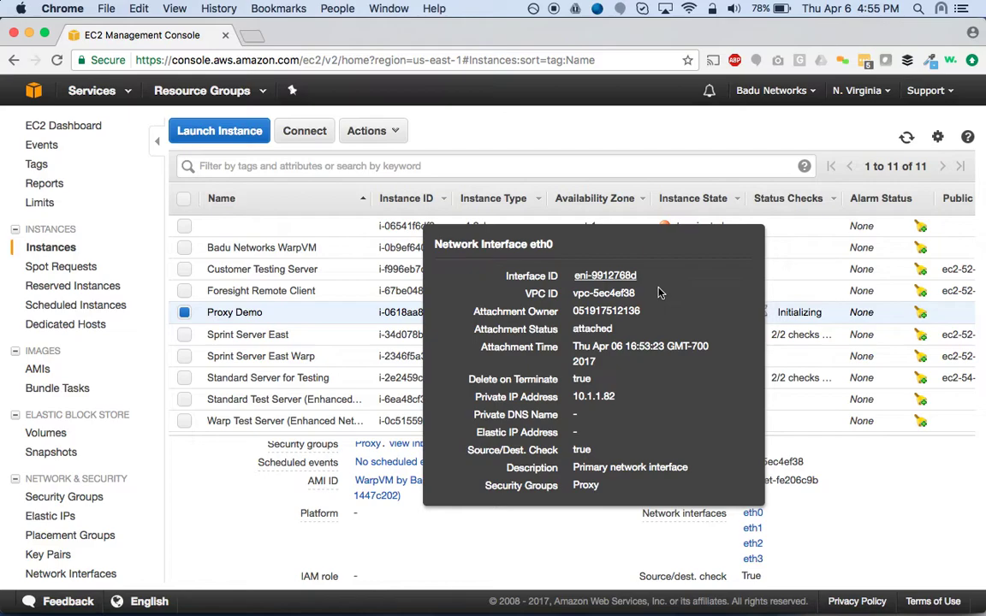
left_click_drag(639, 277, 576, 287)
key("super+c")
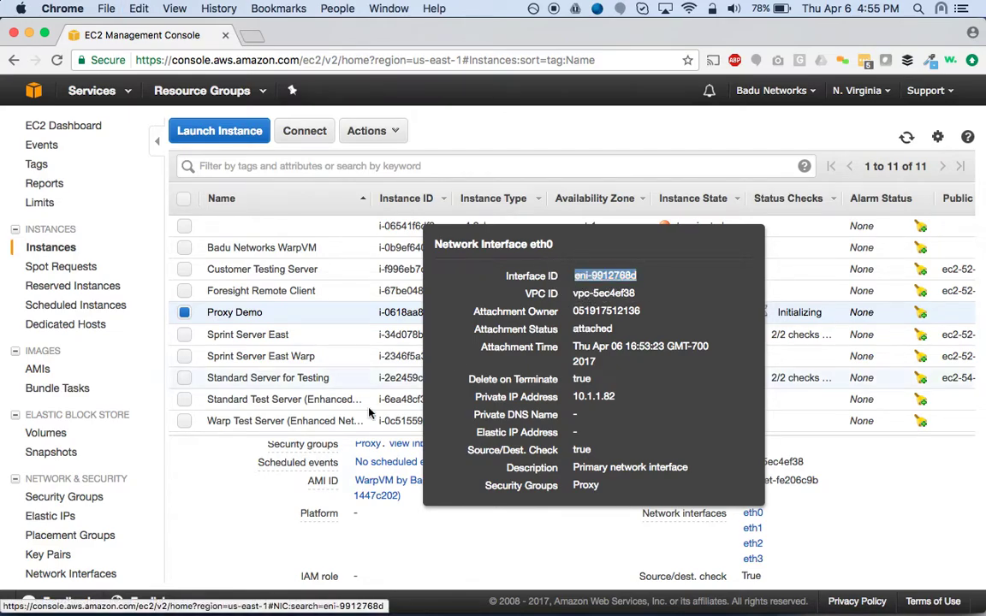
left_click(198, 429)
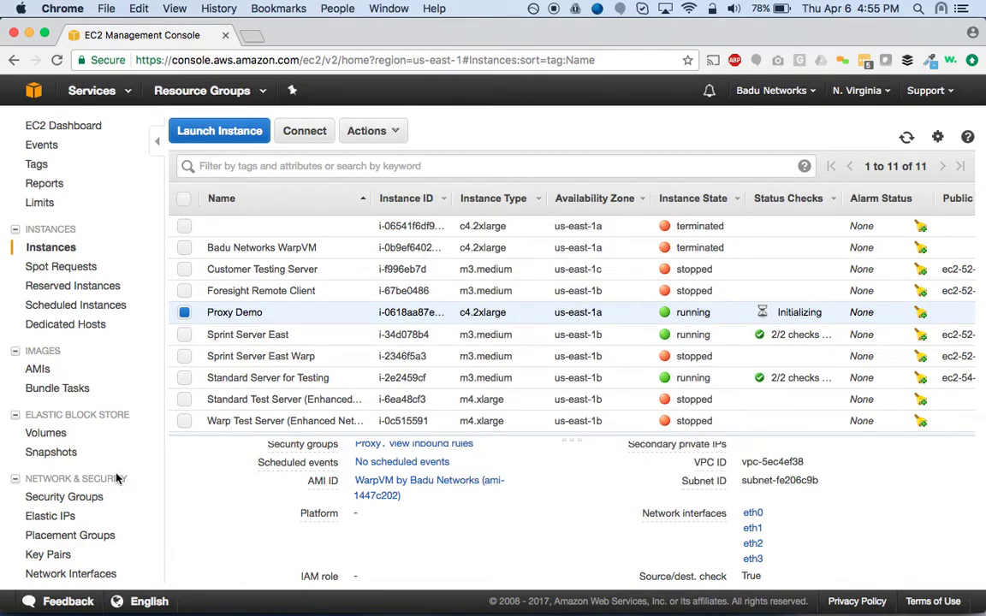
Associate the Elastic IP 34.200.138.122 with network interface eni-9912768d, using Network interface as the resource type.
left_click(52, 516)
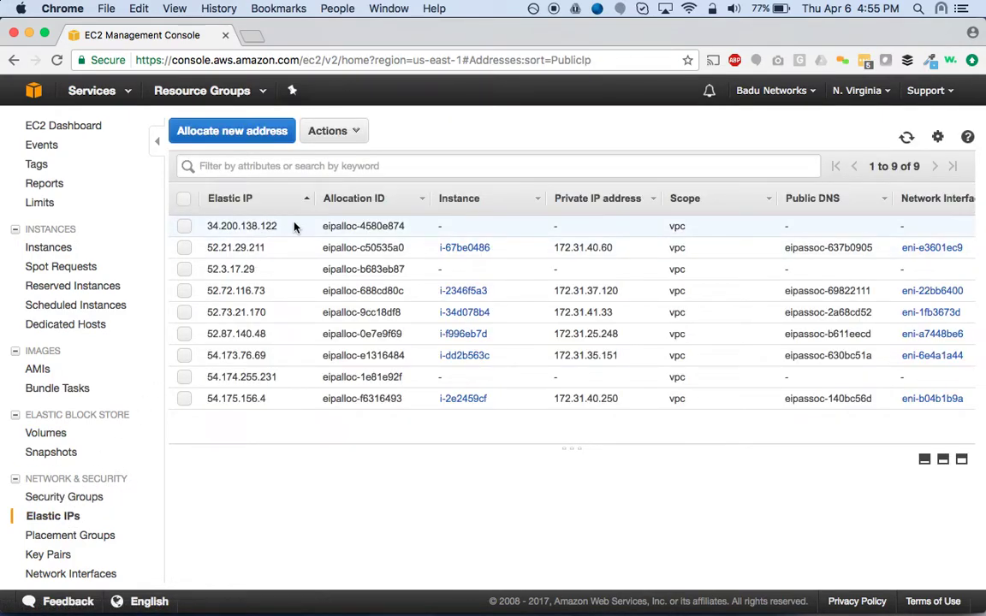
left_click(294, 226)
right_click(295, 224)
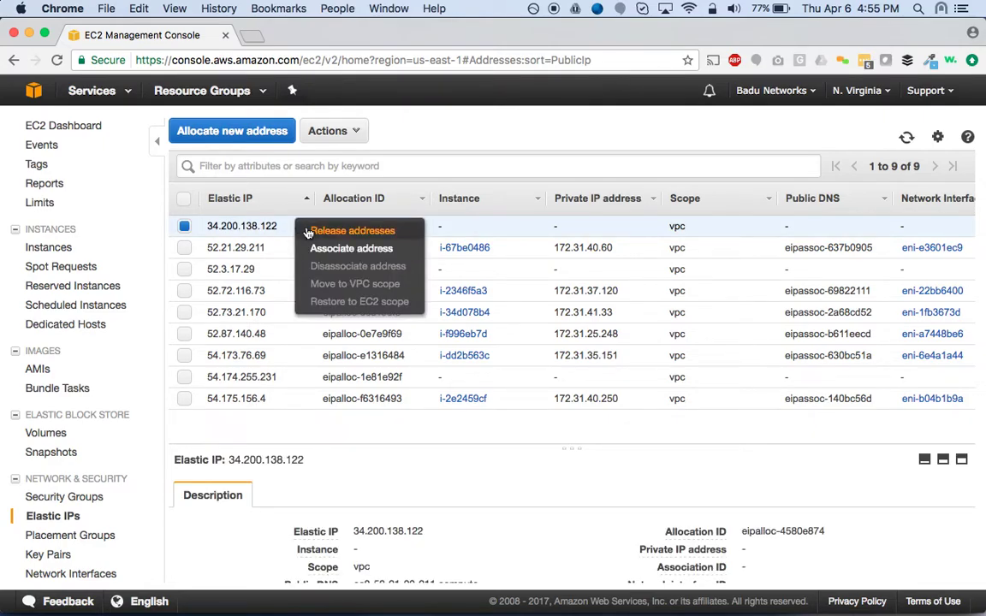
left_click(316, 248)
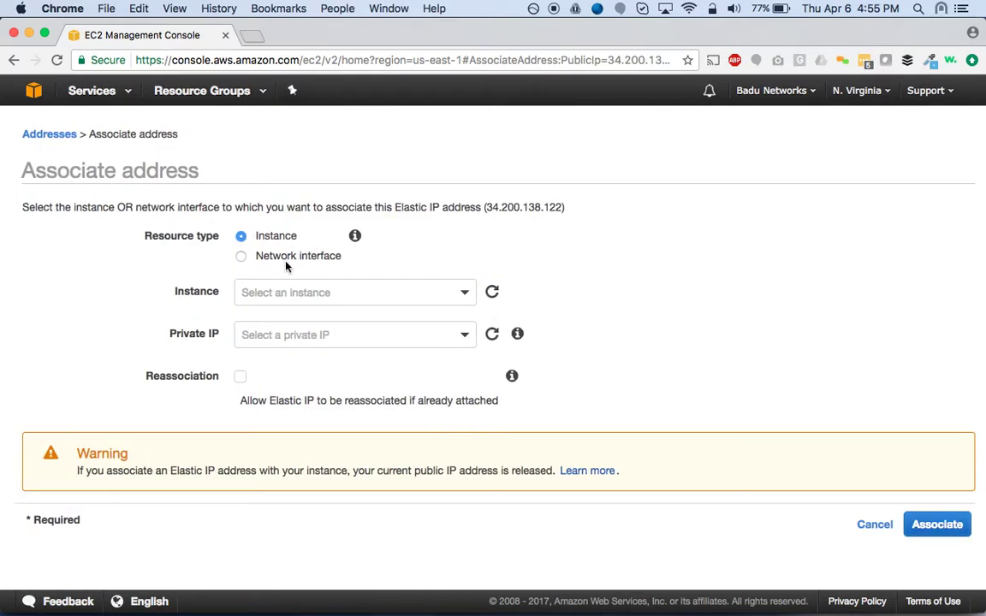
left_click(242, 257)
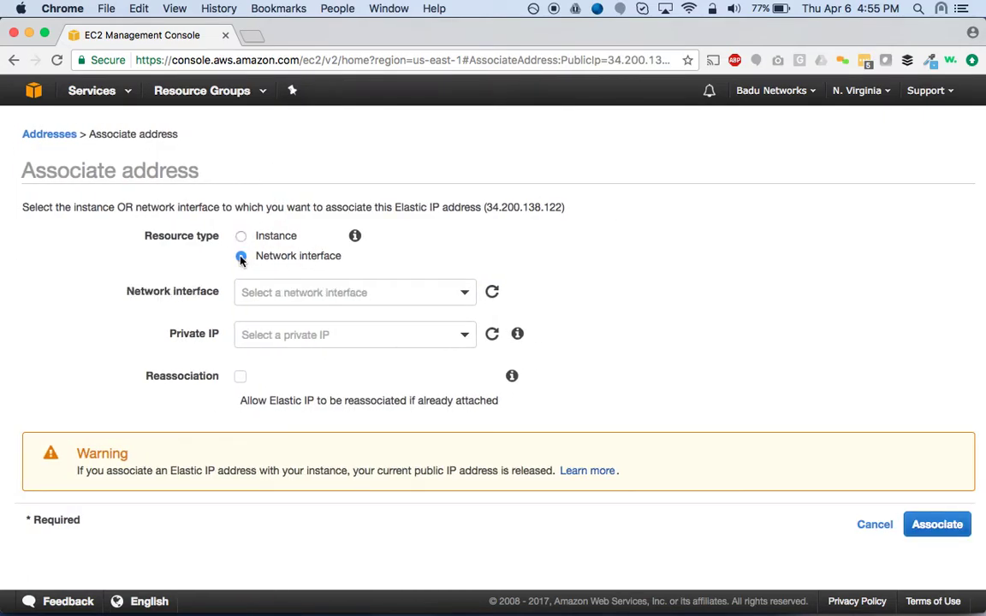
left_click(325, 295)
key("super+v")
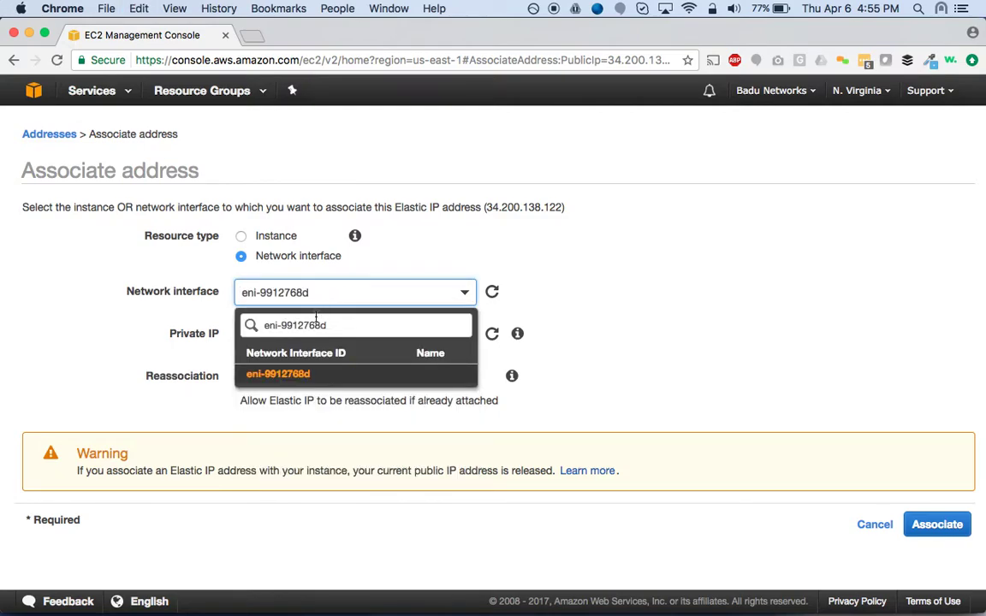
left_click(284, 375)
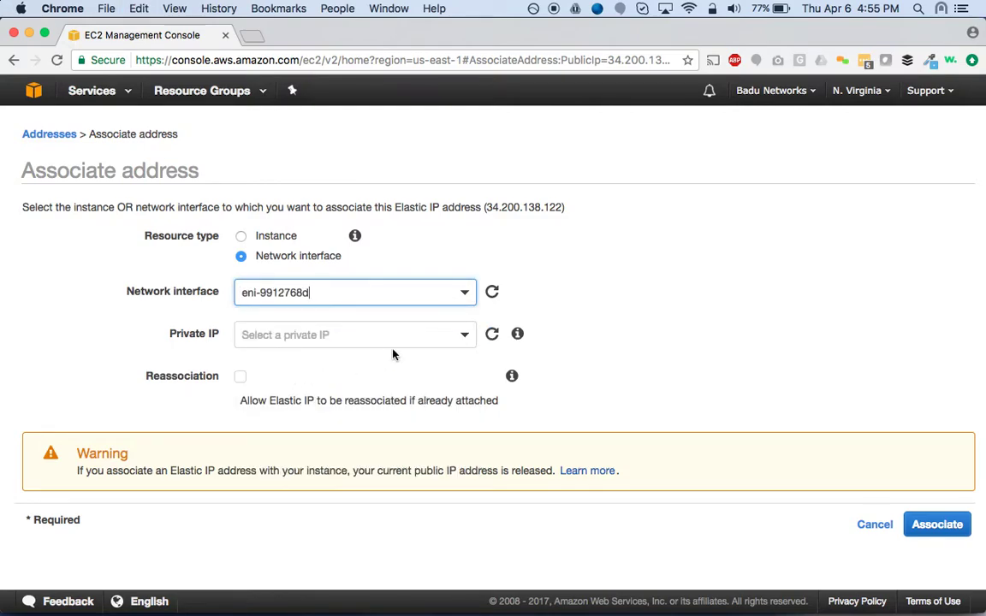
left_click(935, 526)
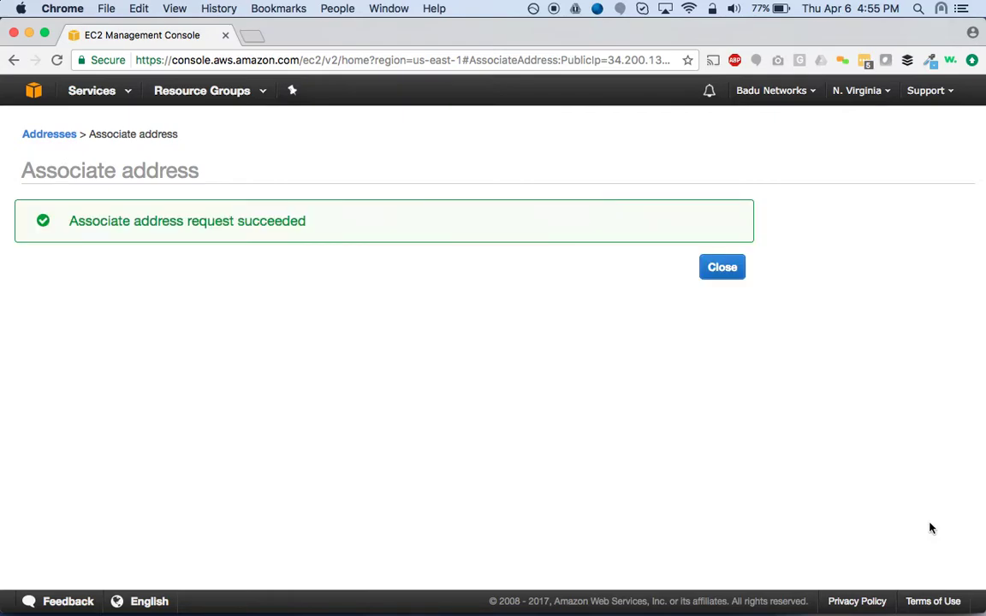
left_click(722, 268)
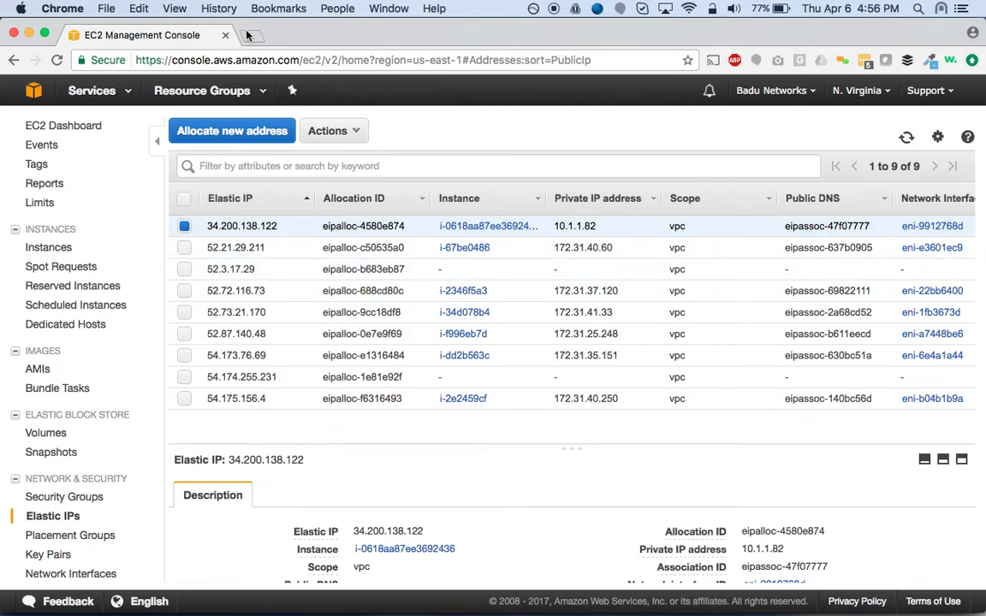
Copy the Elastic IP address 34.200.138.122 from the address list and open a new browser tab.
left_click_drag(207, 227, 288, 232)
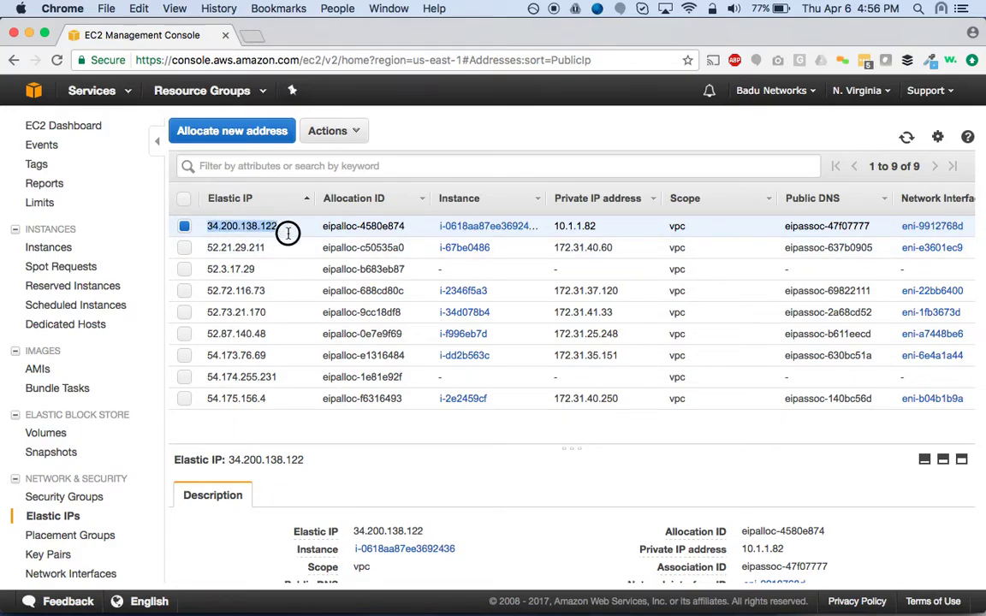
left_click(251, 37)
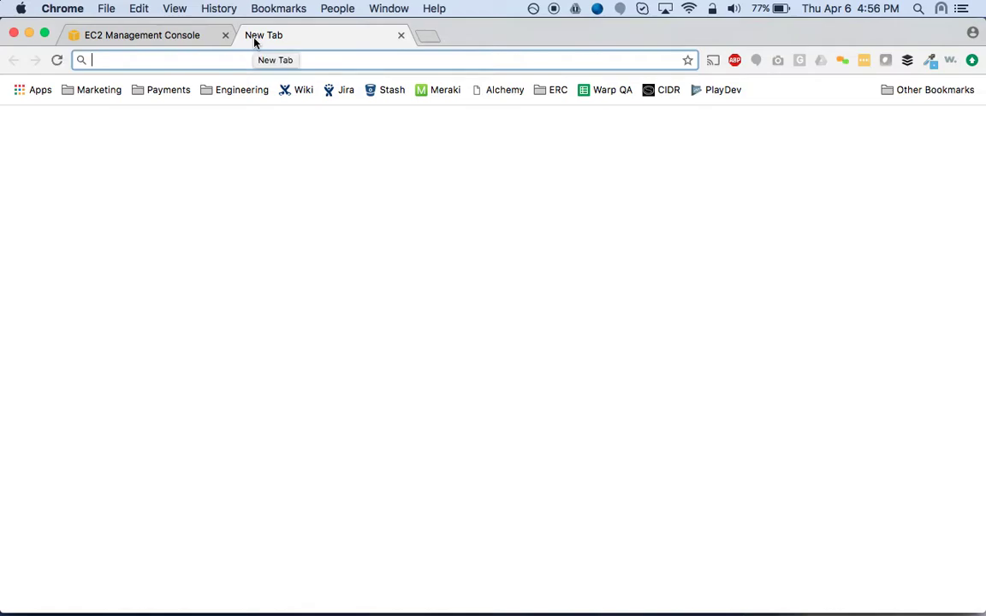